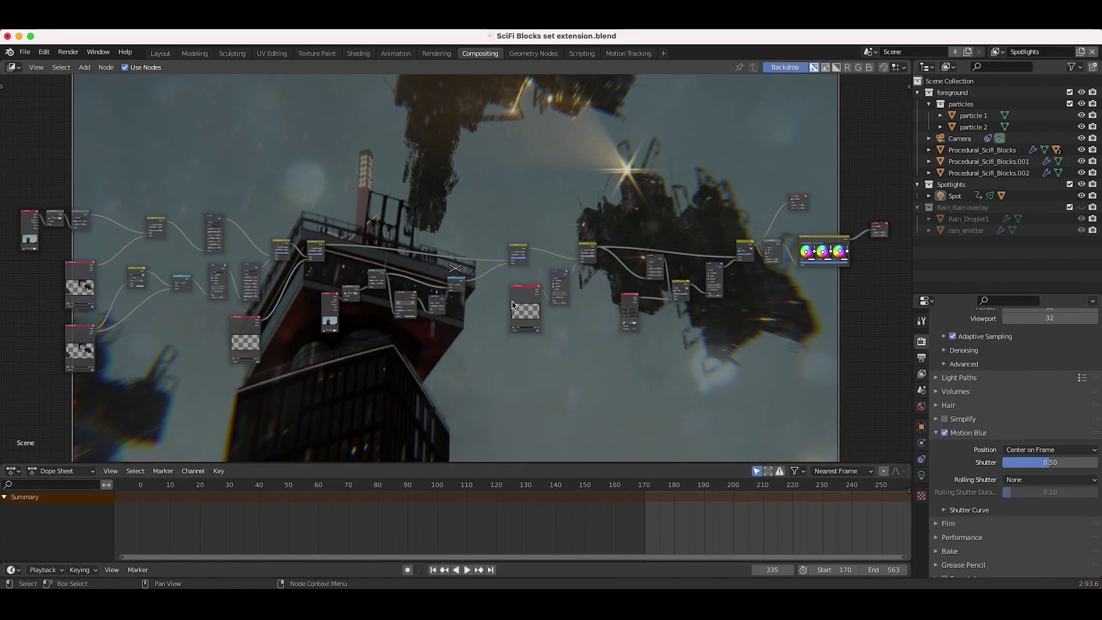
Examine the whole compositing node tree against the composited backdrop of the tower and floating blocks
{"action": "scroll", "coordinate": [488, 319], "scroll_direction": "down", "scroll_amount": 1}
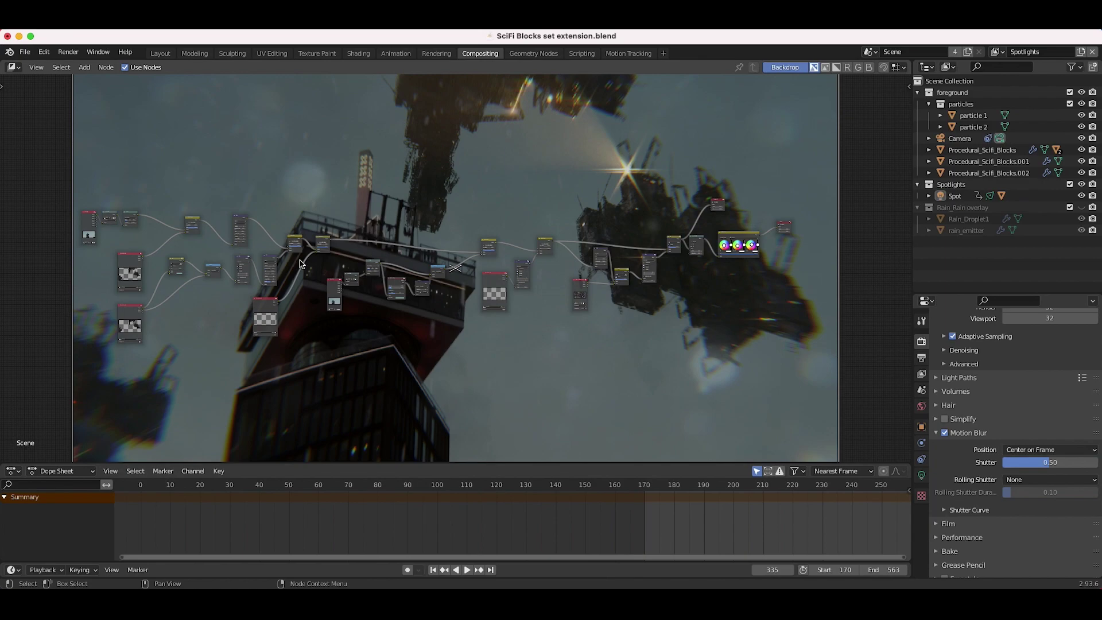
{"action": "scroll", "coordinate": [518, 217], "scroll_direction": "down", "scroll_amount": 2}
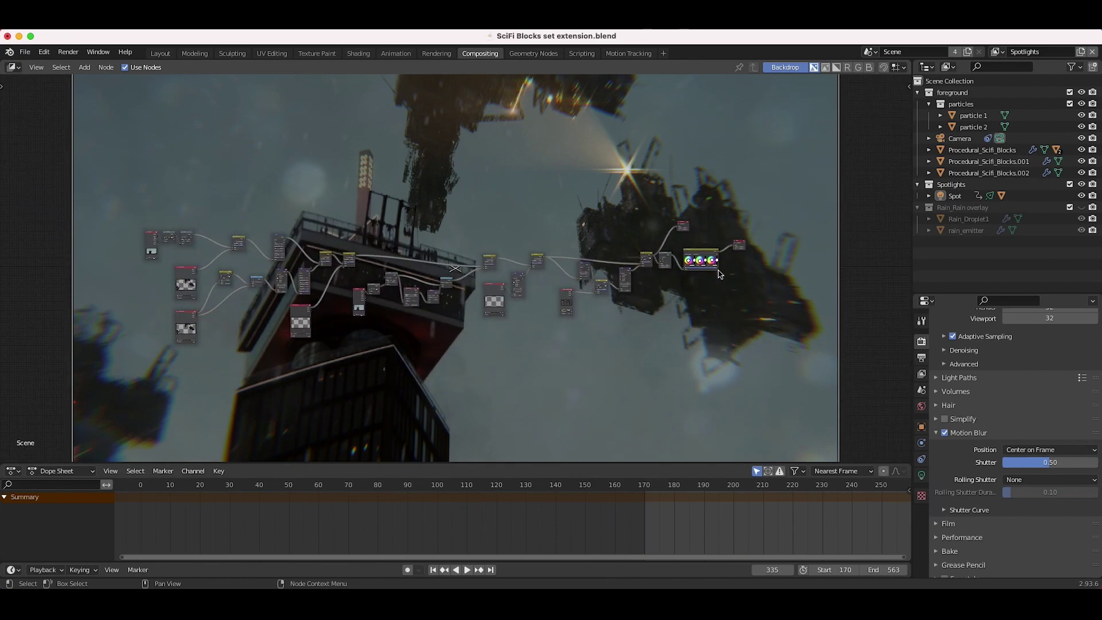
{"action": "scroll", "coordinate": [384, 203], "scroll_direction": "up", "scroll_amount": 1}
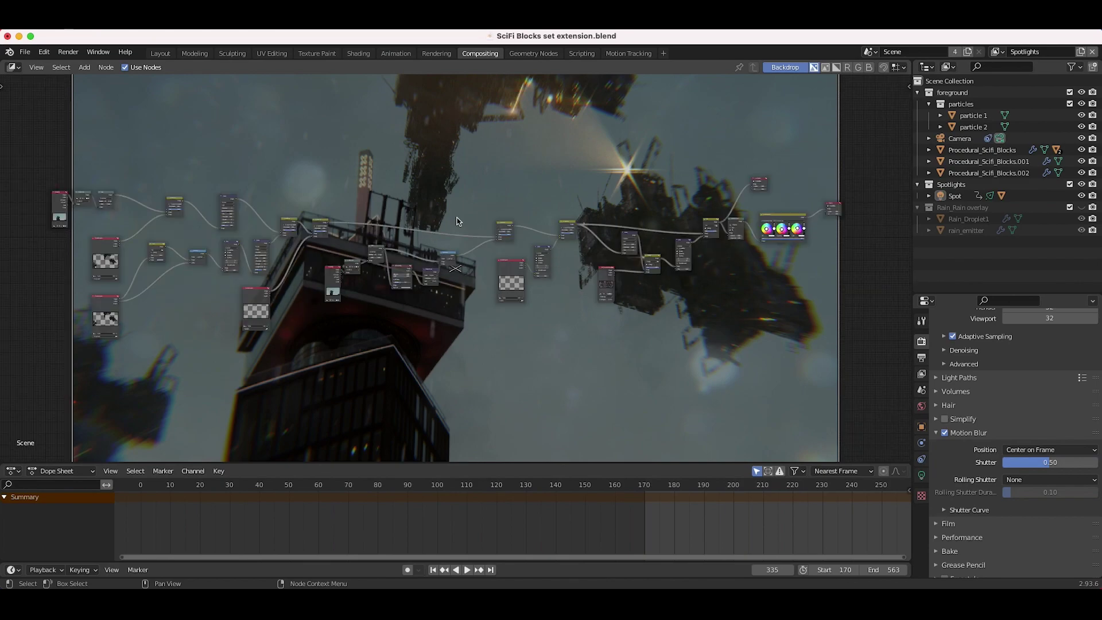
{"action": "middle_click_drag", "start_coordinate": [446, 222], "coordinate": [392, 448]}
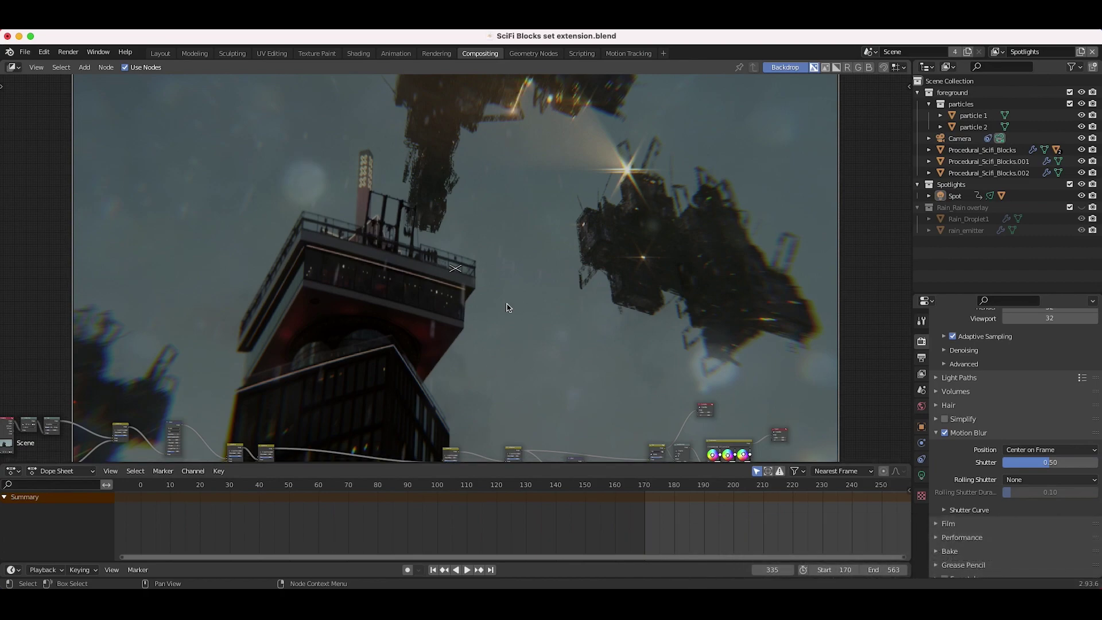
{"action": "scroll", "coordinate": [454, 318], "scroll_direction": "down", "scroll_amount": 8}
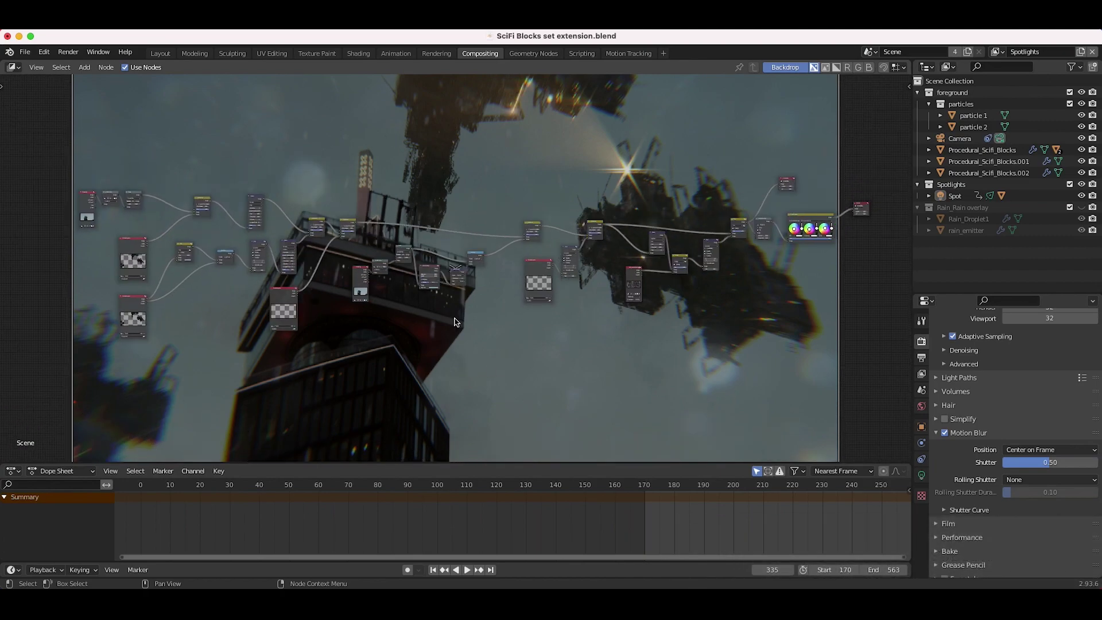
{"action": "scroll", "coordinate": [454, 319], "scroll_direction": "up", "scroll_amount": 2}
{"action": "scroll", "coordinate": [454, 318], "scroll_direction": "right", "scroll_amount": 3}
{"action": "scroll", "coordinate": [454, 319], "scroll_direction": "left", "scroll_amount": 5}
{"action": "scroll", "coordinate": [454, 322], "scroll_direction": "right", "scroll_amount": 5}
{"action": "scroll", "coordinate": [454, 323], "scroll_direction": "up", "scroll_amount": 3}
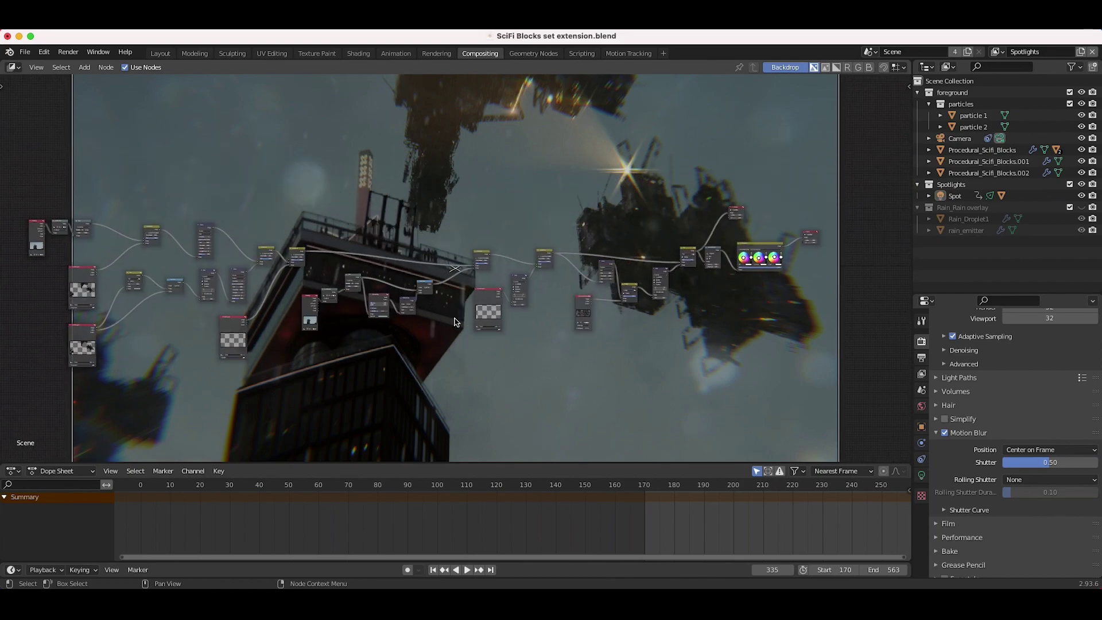
{"action": "scroll", "coordinate": [454, 331], "scroll_direction": "down", "scroll_amount": 2}
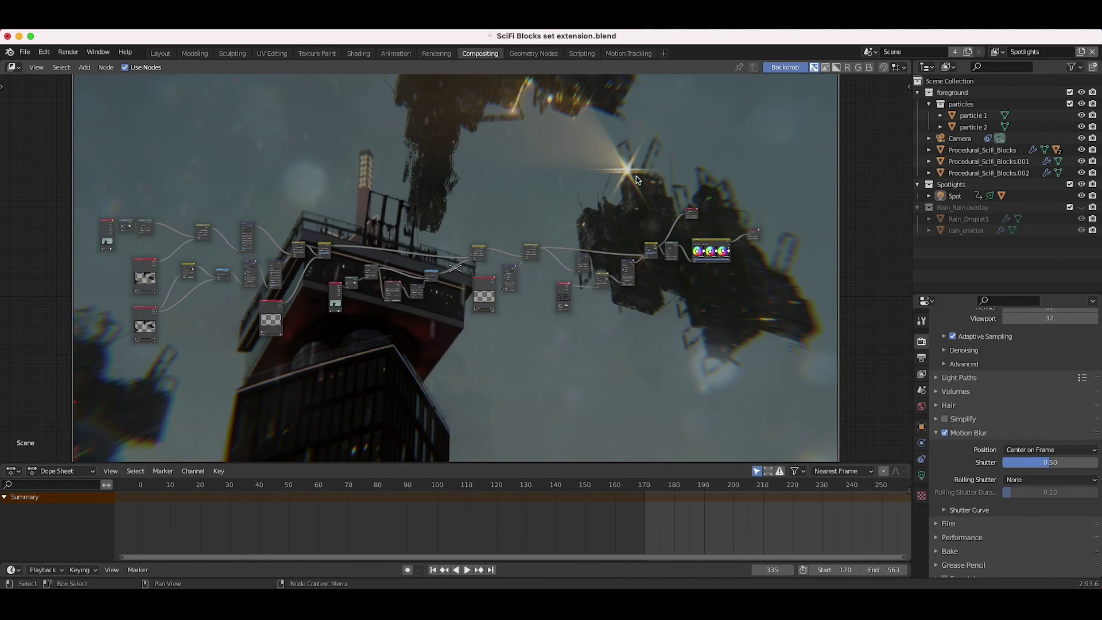
{"action": "scroll", "coordinate": [545, 212], "scroll_direction": "up", "scroll_amount": 1}
{"action": "scroll", "coordinate": [720, 167], "scroll_direction": "down", "scroll_amount": 1}
{"action": "scroll", "coordinate": [719, 166], "scroll_direction": "up", "scroll_amount": 2}
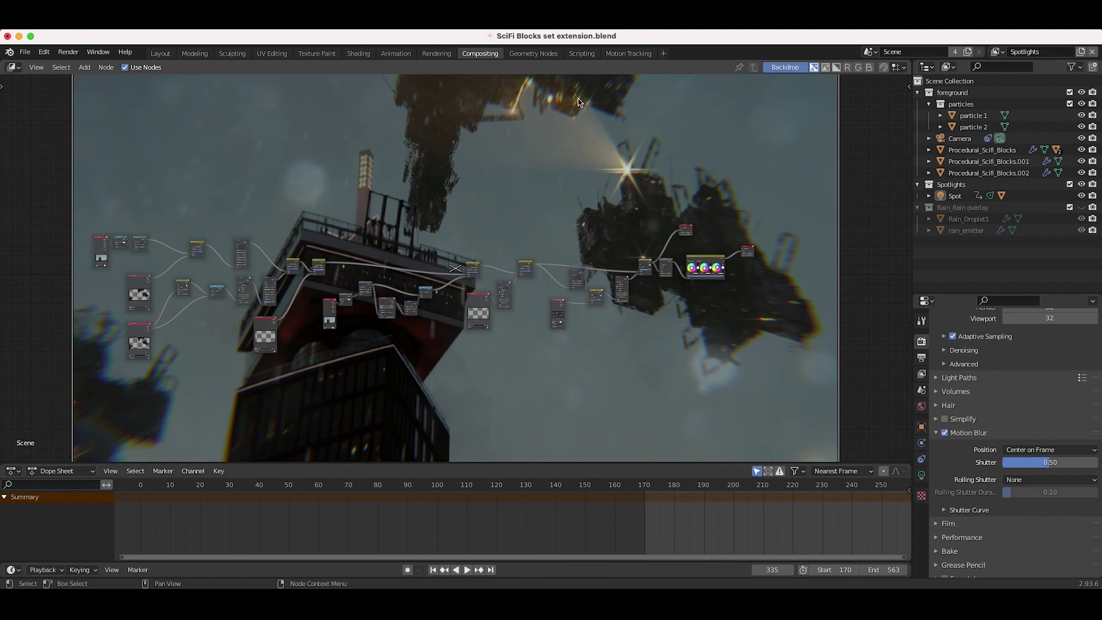
{"action": "scroll", "coordinate": [543, 240], "scroll_direction": "down", "scroll_amount": 2}
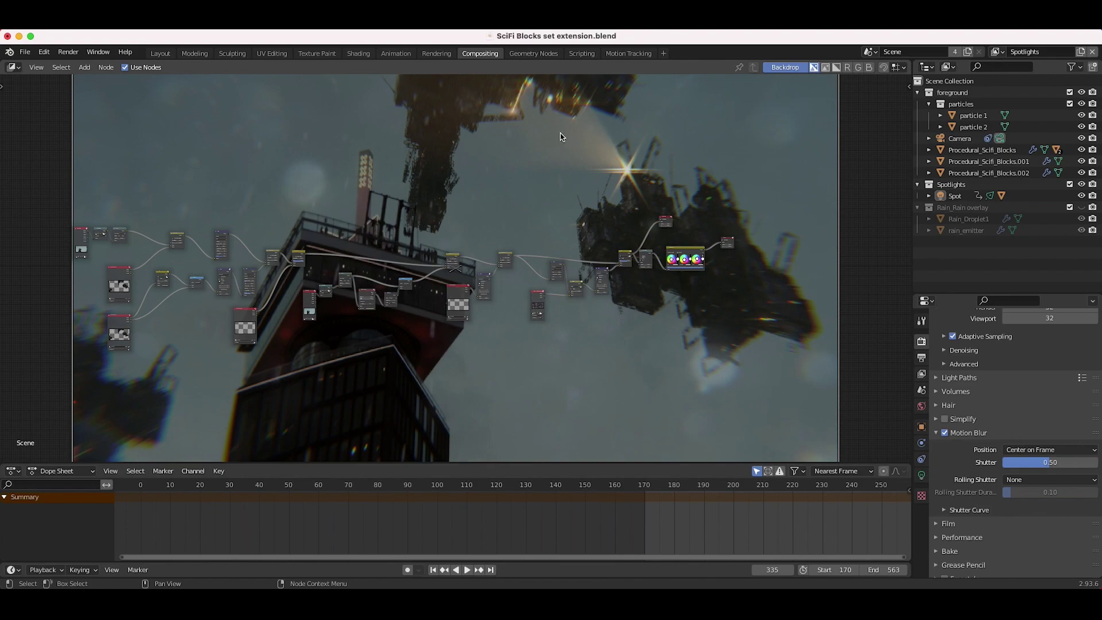
{"action": "scroll", "coordinate": [570, 215], "scroll_direction": "up", "scroll_amount": 3}
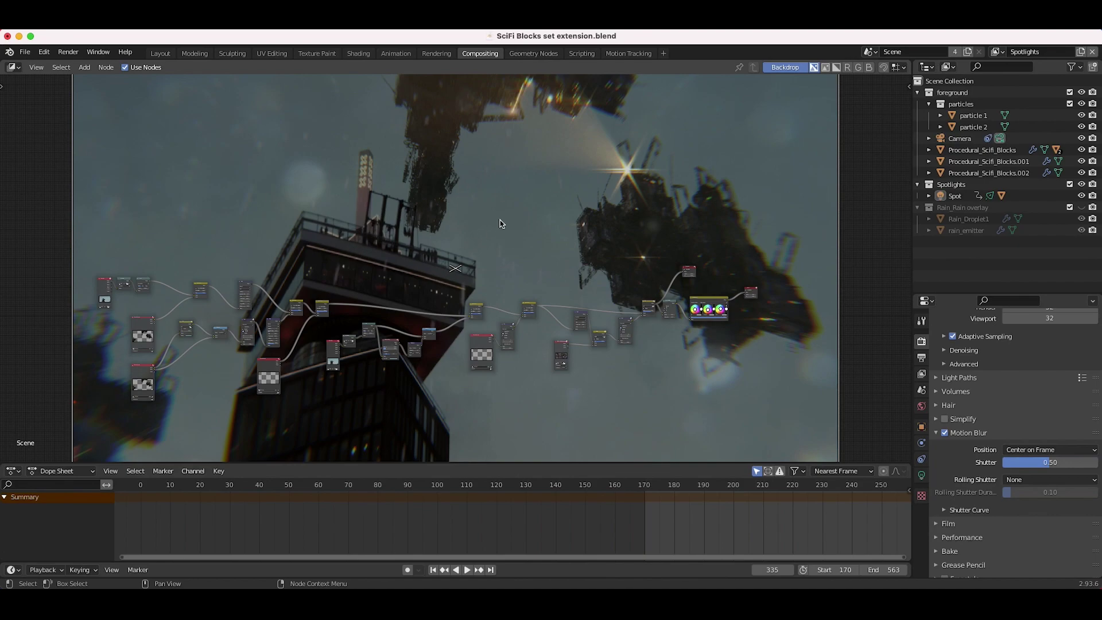
{"action": "scroll", "coordinate": [540, 247], "scroll_direction": "up", "scroll_amount": 3}
{"action": "scroll", "coordinate": [539, 247], "scroll_direction": "right", "scroll_amount": 2}
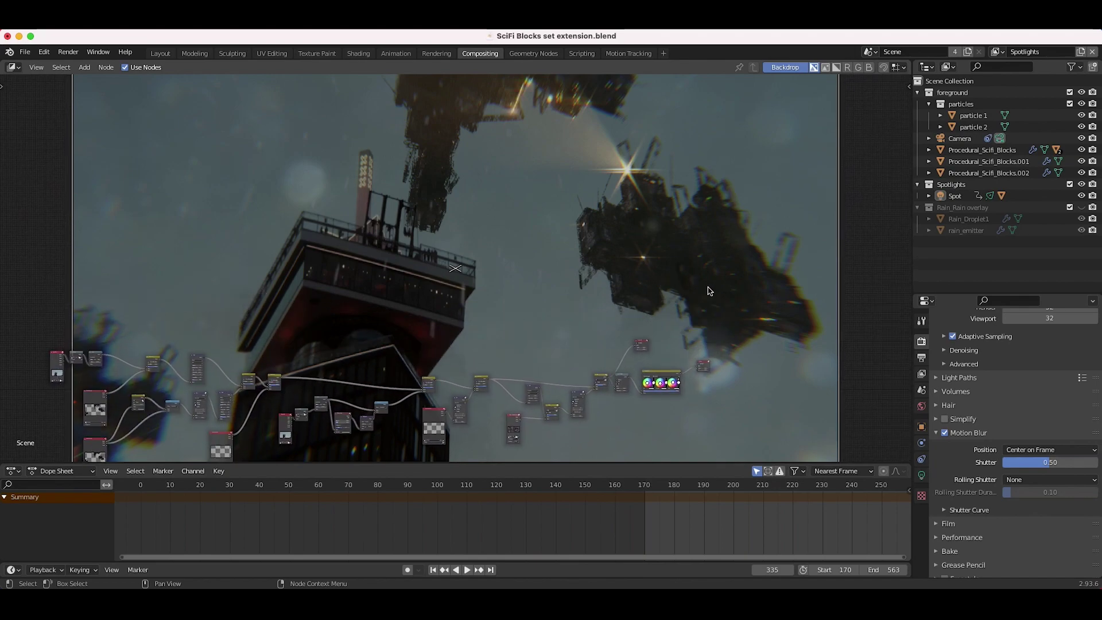
{"action": "scroll", "coordinate": [708, 288], "scroll_direction": "up", "scroll_amount": 1}
{"action": "scroll", "coordinate": [708, 287], "scroll_direction": "right", "scroll_amount": 2}
{"action": "scroll", "coordinate": [567, 211], "scroll_direction": "down", "scroll_amount": 5}
{"action": "scroll", "coordinate": [567, 212], "scroll_direction": "left", "scroll_amount": 5}
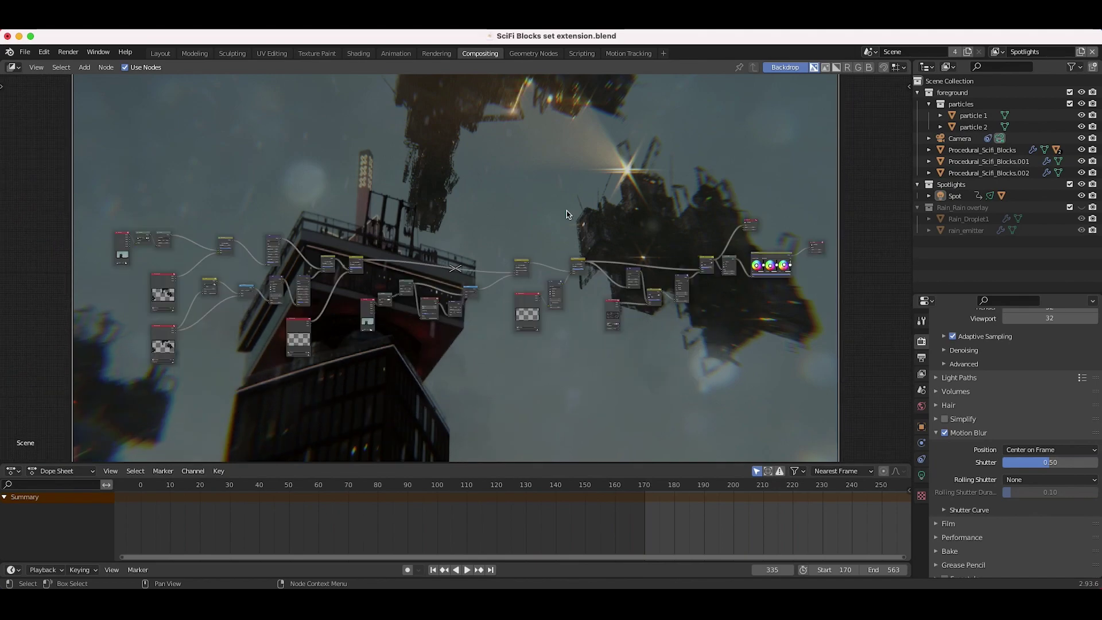
{"action": "scroll", "coordinate": [522, 185], "scroll_direction": "up", "scroll_amount": 4}
{"action": "scroll", "coordinate": [521, 185], "scroll_direction": "right", "scroll_amount": 2}
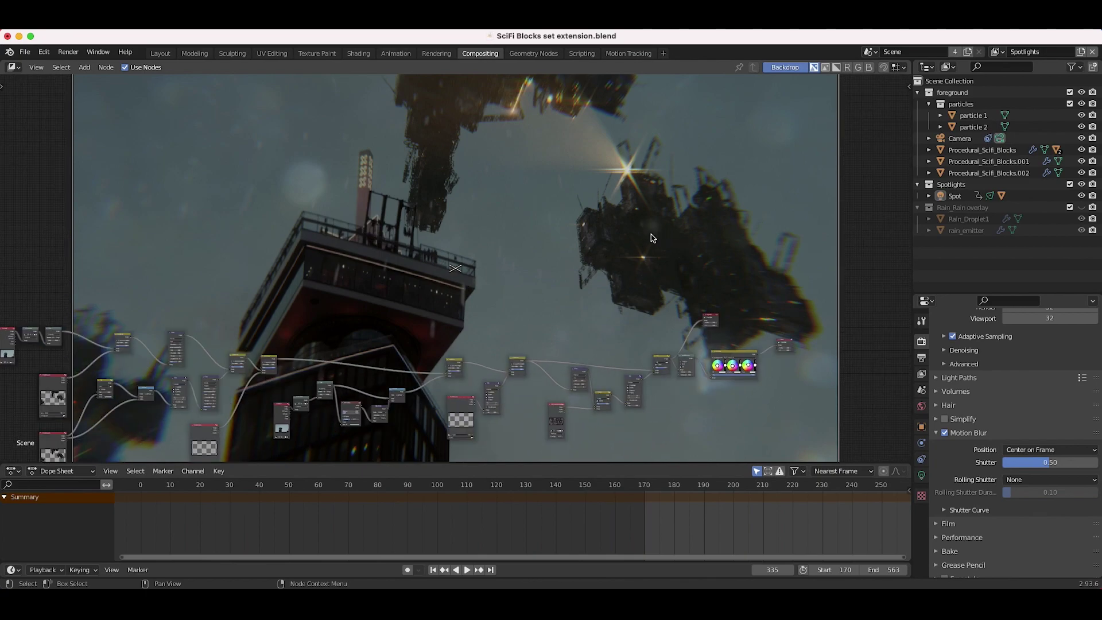
{"action": "scroll", "coordinate": [397, 293], "scroll_direction": "down", "scroll_amount": 1}
{"action": "scroll", "coordinate": [397, 294], "scroll_direction": "left", "scroll_amount": 1}
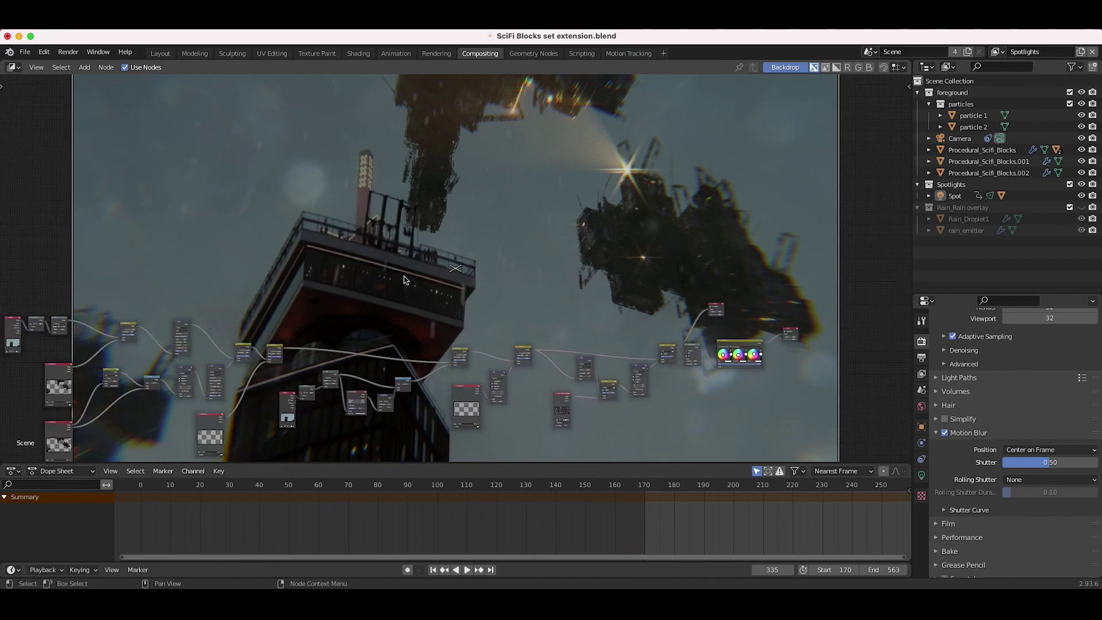
{"action": "scroll", "coordinate": [404, 280], "scroll_direction": "down", "scroll_amount": 2}
Switch to the Layout workspace and select the spotlight's cone mesh in the camera view
{"action": "left_click", "coordinate": [160, 52]}
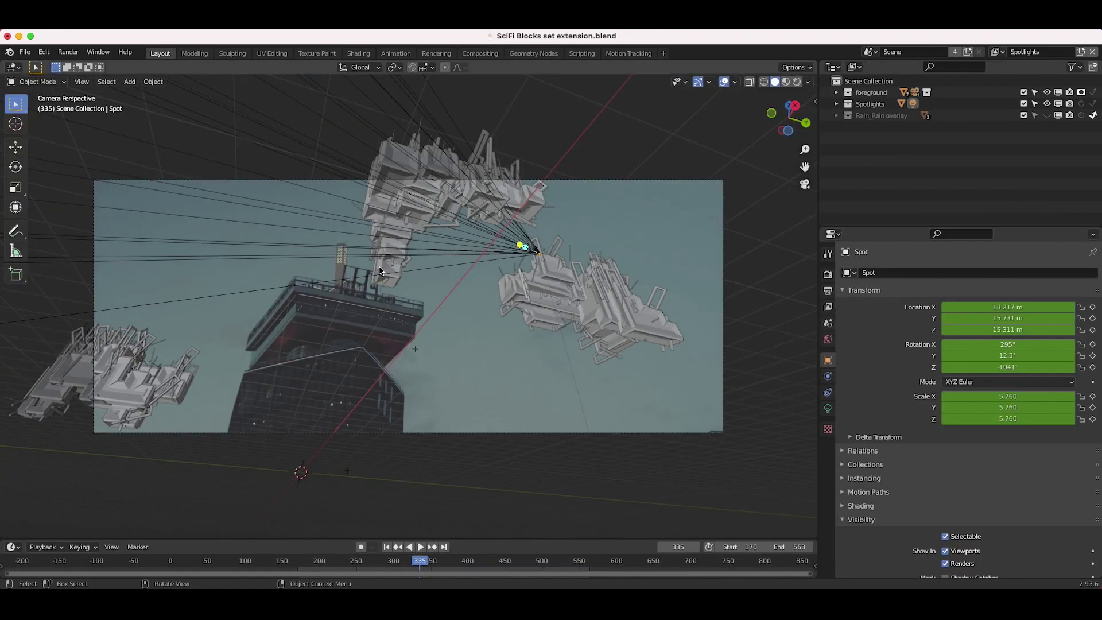
{"action": "scroll", "coordinate": [422, 296], "scroll_direction": "left", "scroll_amount": 3}
{"action": "scroll", "coordinate": [422, 296], "scroll_direction": "down", "scroll_amount": 1}
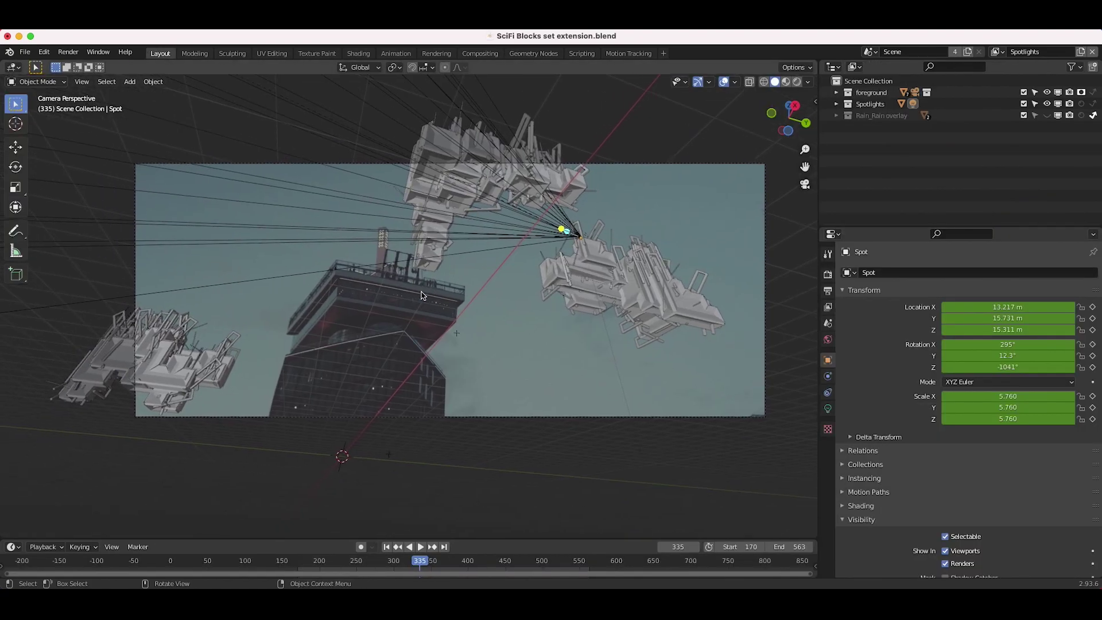
{"action": "left_click", "coordinate": [546, 236]}
{"action": "scroll", "coordinate": [549, 295], "scroll_direction": "down", "scroll_amount": 1}
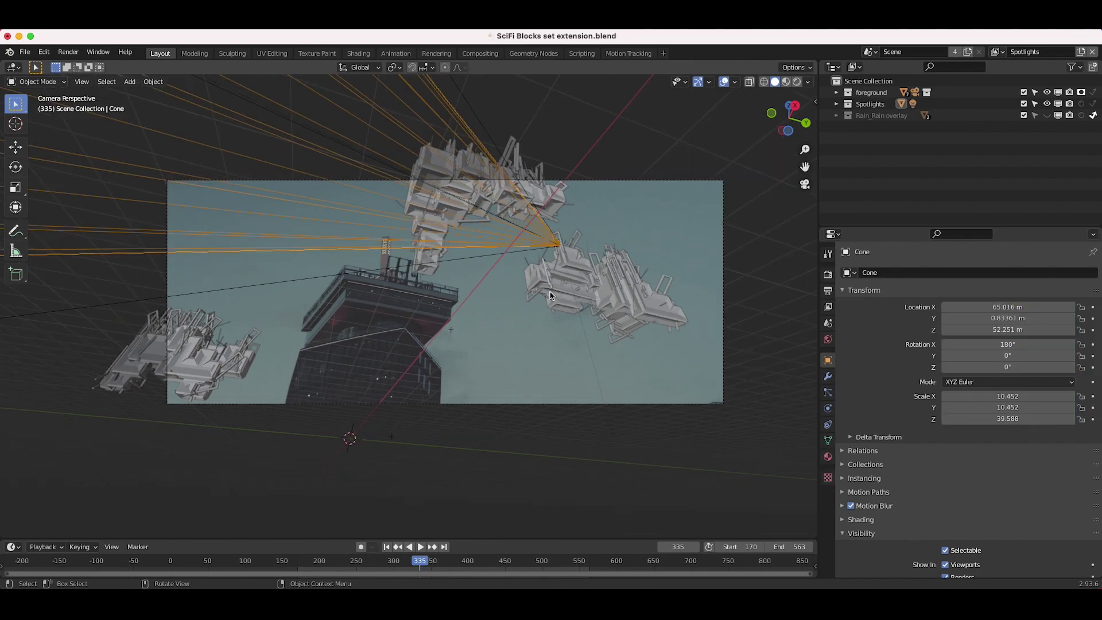
{"action": "scroll", "coordinate": [591, 333], "scroll_direction": "up", "scroll_amount": 3}
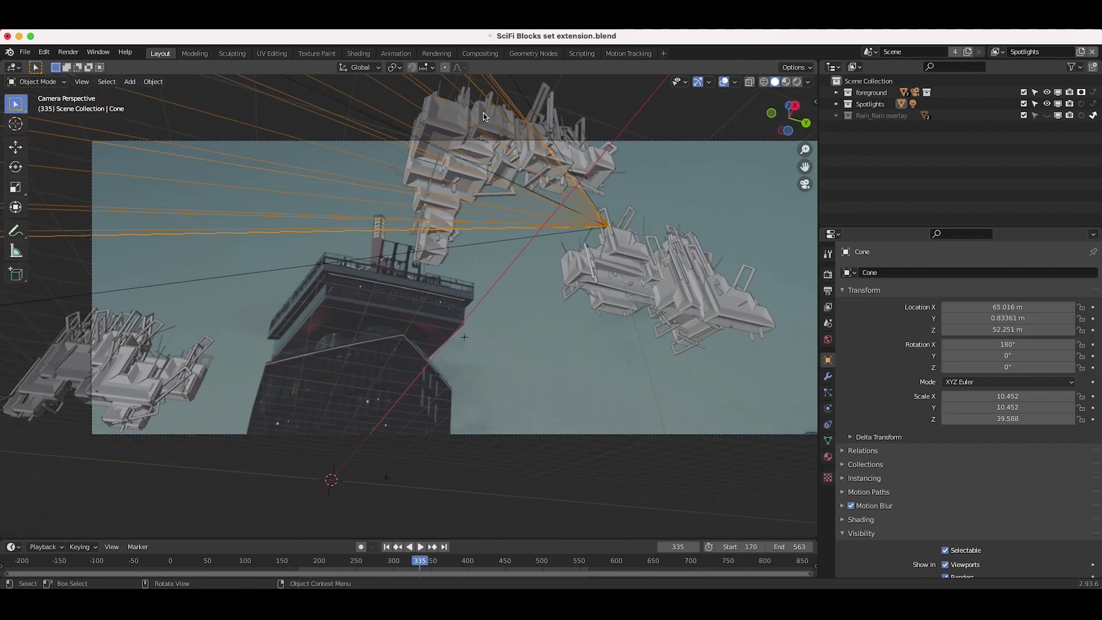
{"action": "scroll", "coordinate": [626, 234], "scroll_direction": "down", "scroll_amount": 2}
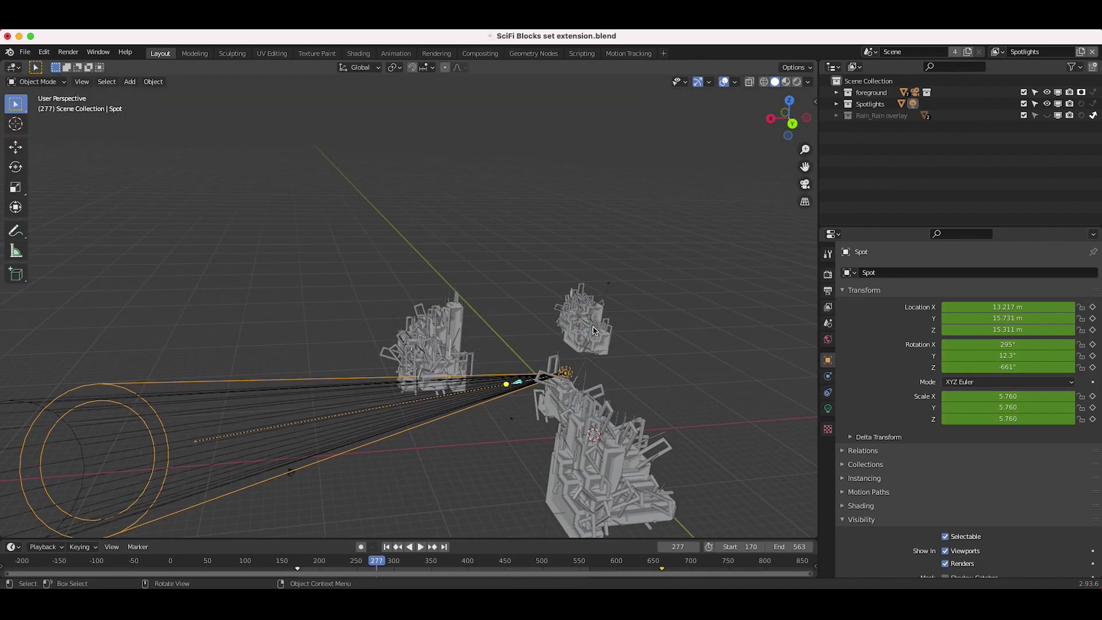
Expand the Spotlights collection, select the Cone object under Spot, and inspect it among the floating blocks
{"action": "middle_click_drag", "start_coordinate": [594, 331], "coordinate": [594, 331]}
{"action": "middle_click_drag", "start_coordinate": [475, 401], "coordinate": [475, 400]}
{"action": "scroll", "coordinate": [482, 367], "scroll_direction": "up", "scroll_amount": 6}
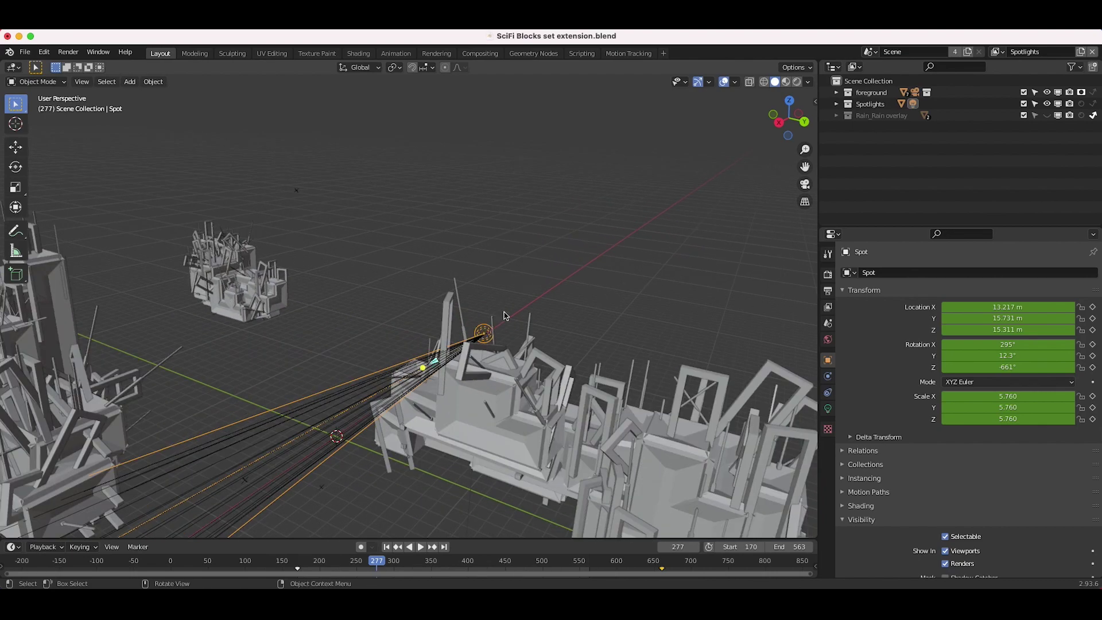
{"action": "left_click", "coordinate": [837, 104]}
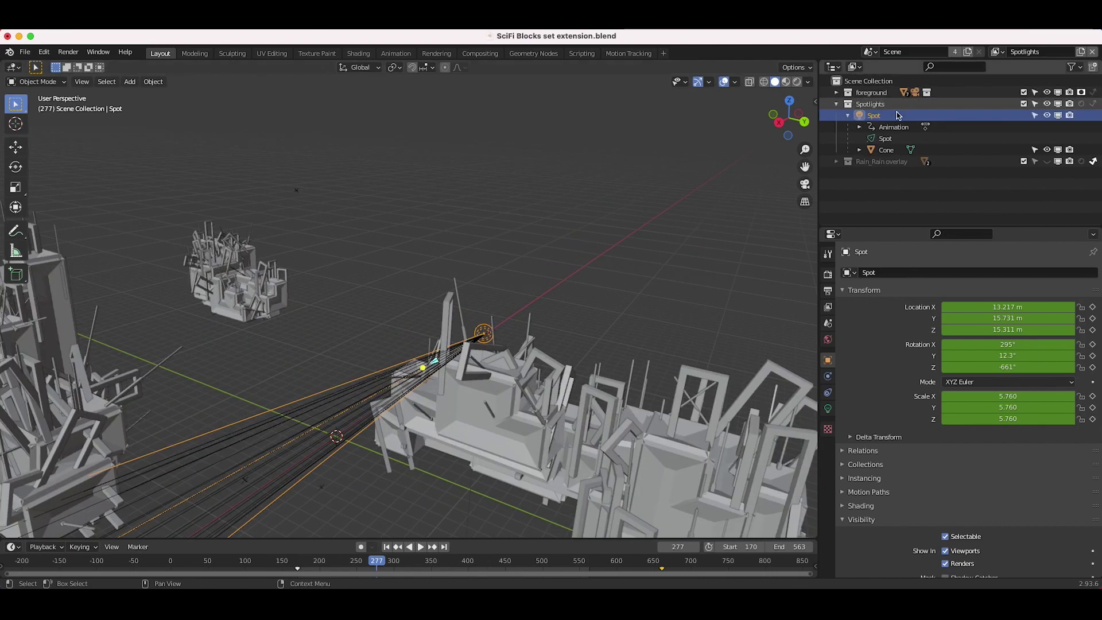
{"action": "left_click", "coordinate": [887, 150]}
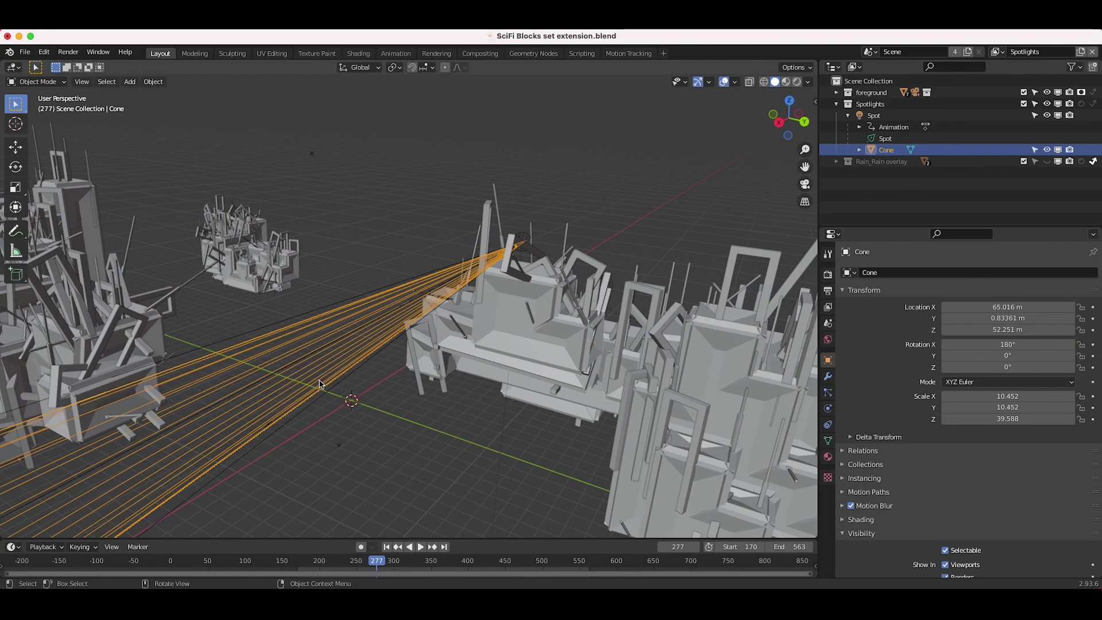
{"action": "scroll", "coordinate": [294, 390], "scroll_direction": "down", "scroll_amount": 3}
{"action": "scroll", "coordinate": [295, 389], "scroll_direction": "left", "scroll_amount": 3, "text": "shift"}
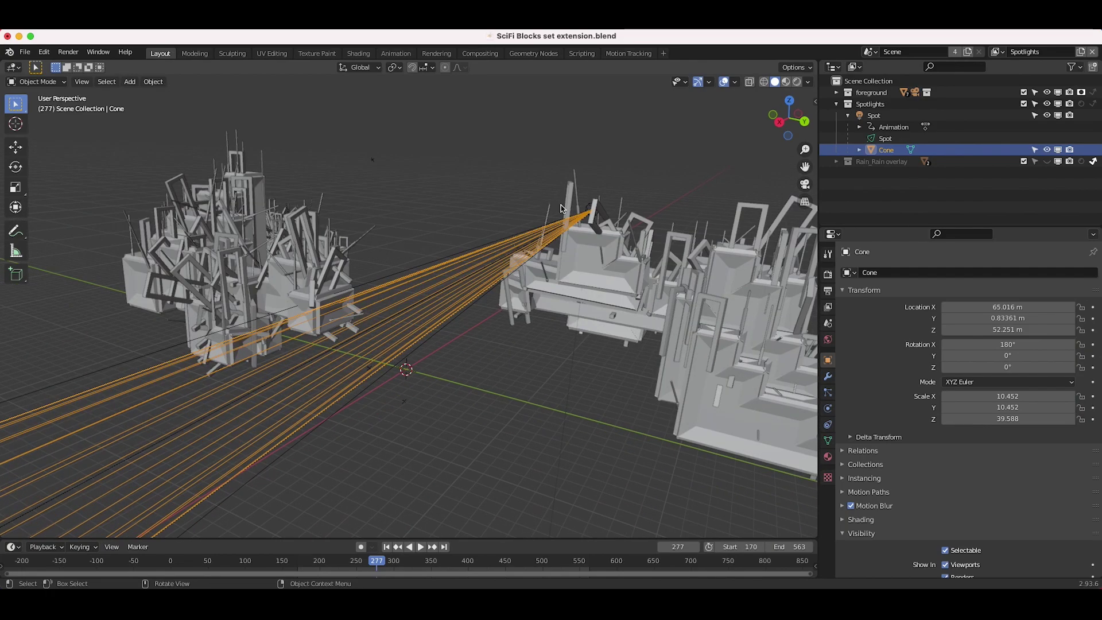
{"action": "middle_click_drag", "start_coordinate": [580, 209], "coordinate": [268, 365]}
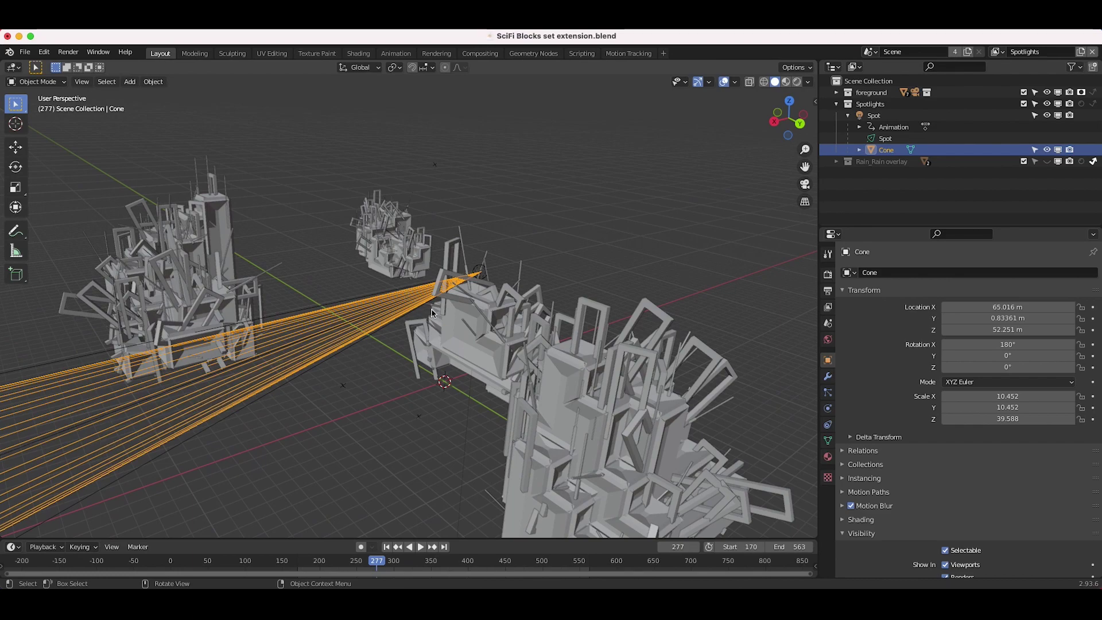
{"action": "scroll", "coordinate": [379, 322], "scroll_direction": "right", "scroll_amount": 5}
{"action": "scroll", "coordinate": [393, 314], "scroll_direction": "left", "scroll_amount": 5, "text": "shift"}
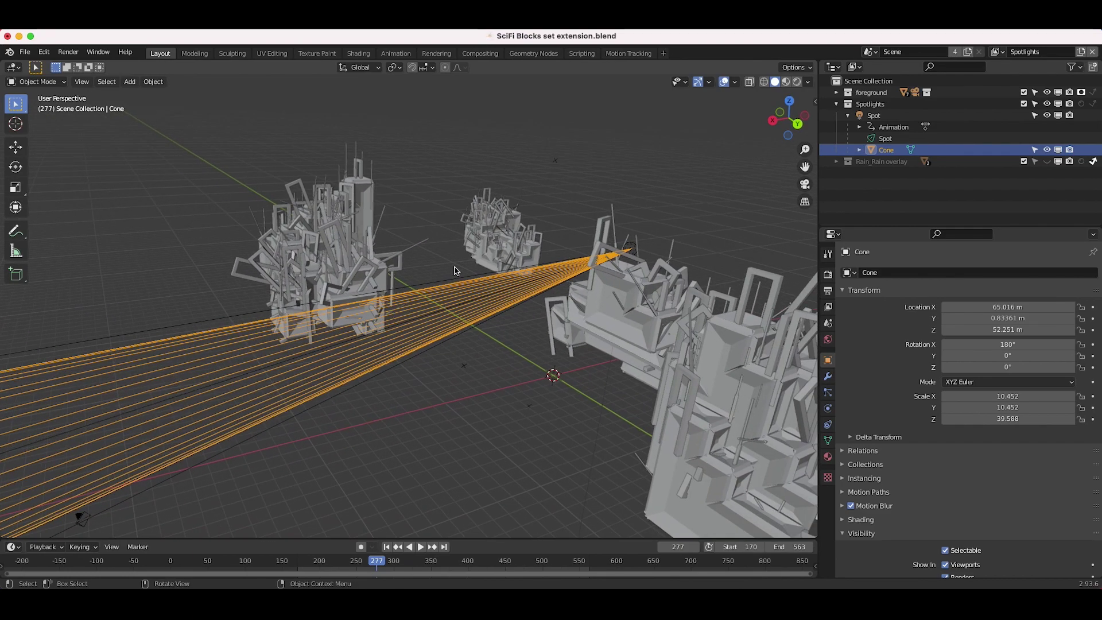
Preview the light cone in Rendered viewport shading with the cone deselected, and return to Solid shading
{"action": "key", "text": "z"}
{"action": "left_click", "coordinate": [402, 253]}
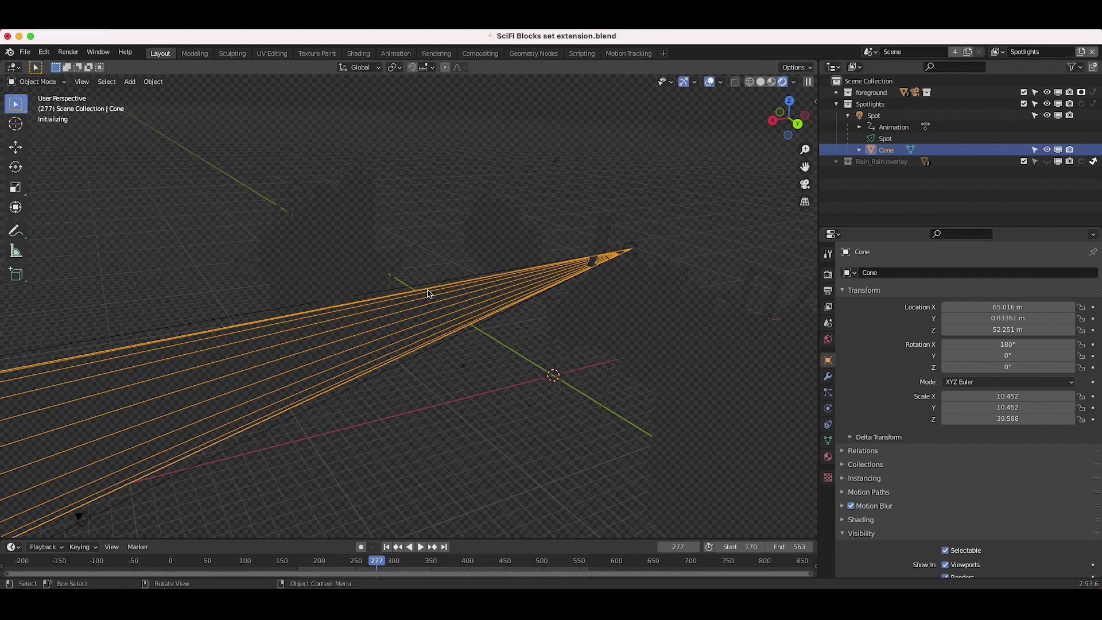
{"action": "left_click", "coordinate": [534, 323]}
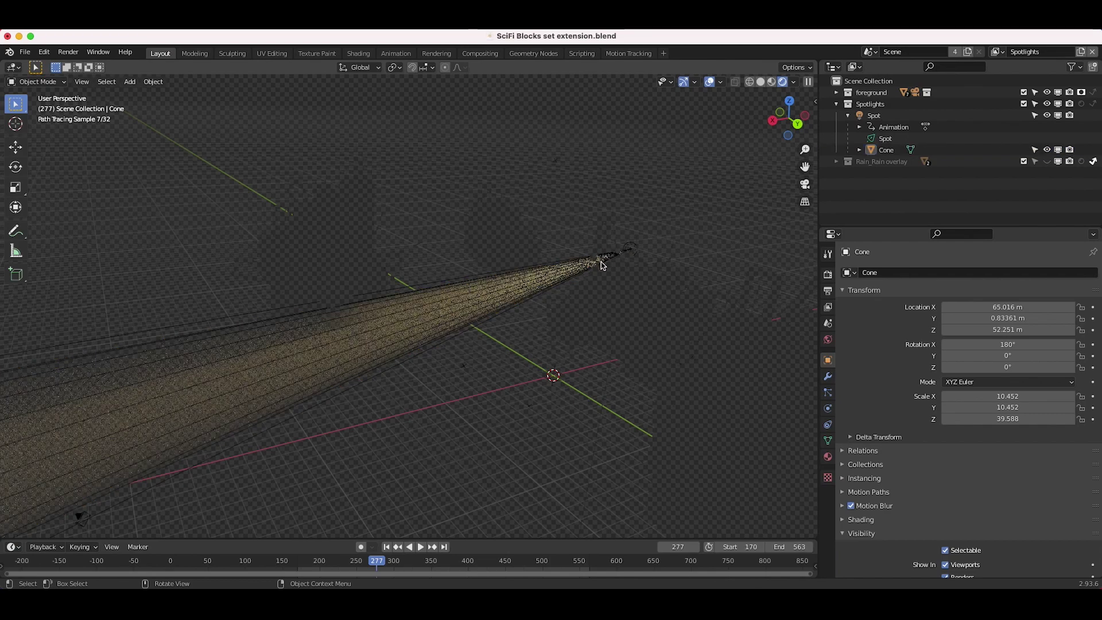
{"action": "key", "text": "z"}
{"action": "left_click", "coordinate": [471, 344]}
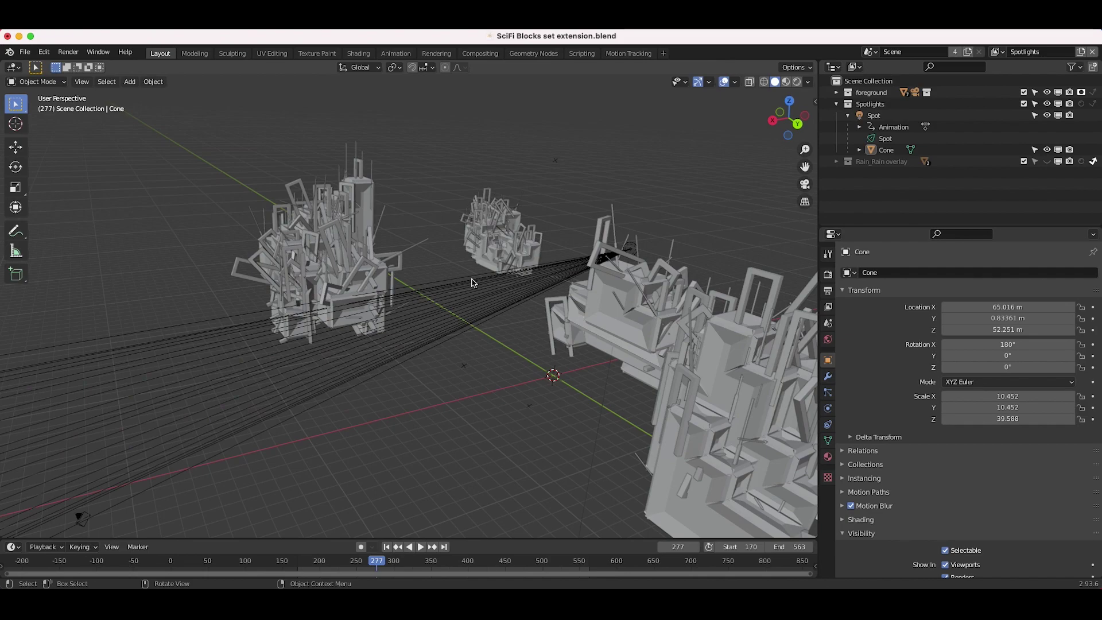
Select the cone again and set its viewport Display As option to Solid
{"action": "left_click", "coordinate": [413, 329]}
{"action": "scroll", "coordinate": [918, 522], "scroll_direction": "down", "scroll_amount": 10}
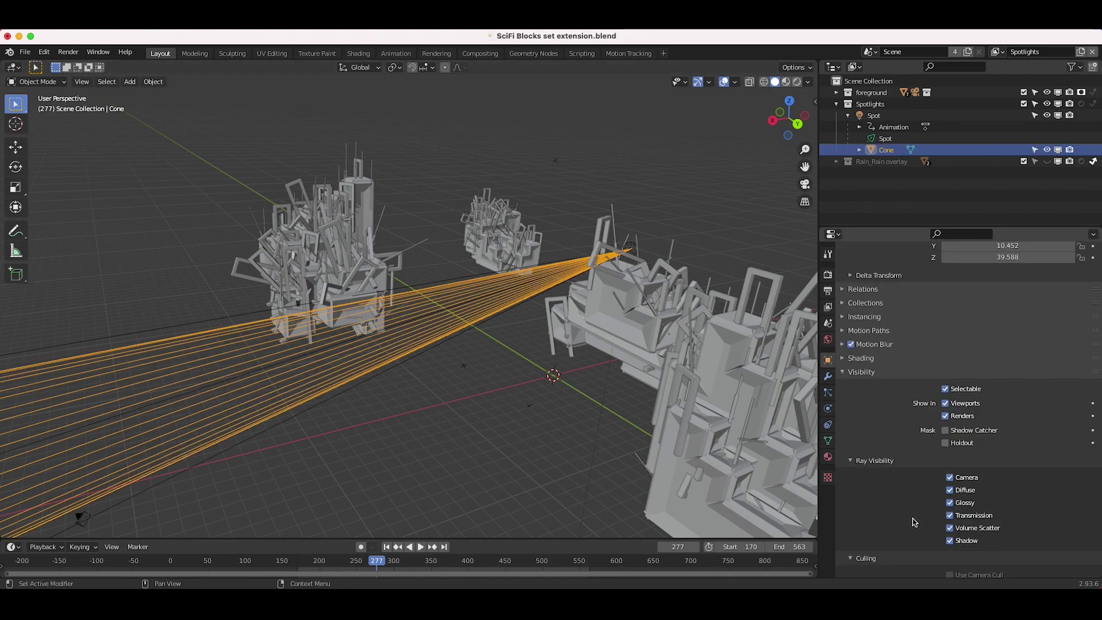
{"action": "left_click", "coordinate": [957, 528]}
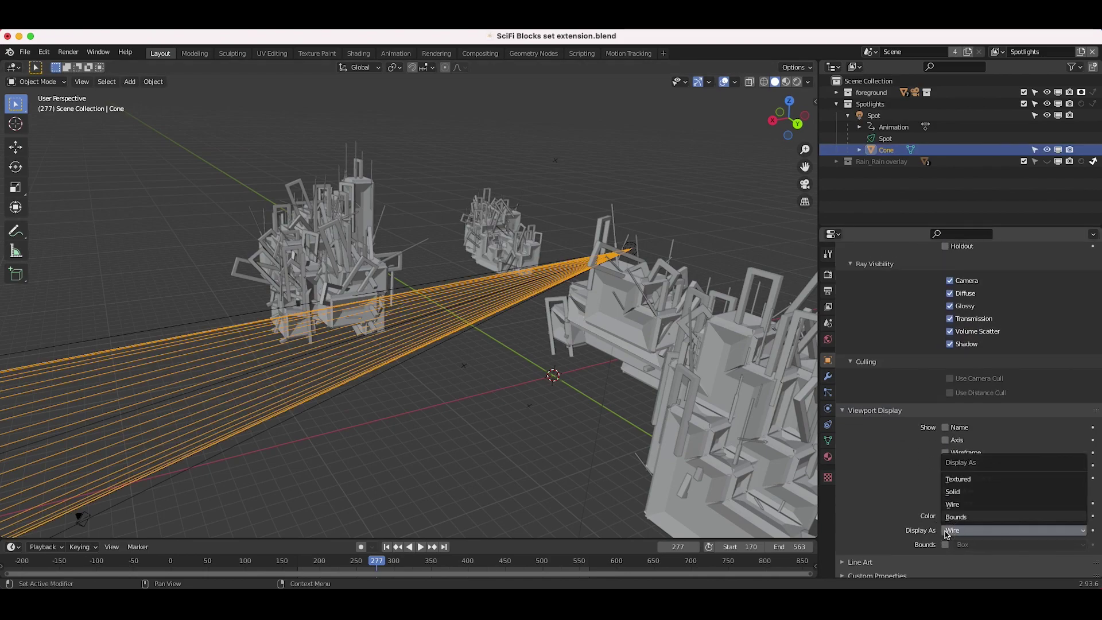
{"action": "left_click", "coordinate": [967, 502]}
{"action": "scroll", "coordinate": [465, 384], "scroll_direction": "down", "scroll_amount": 10}
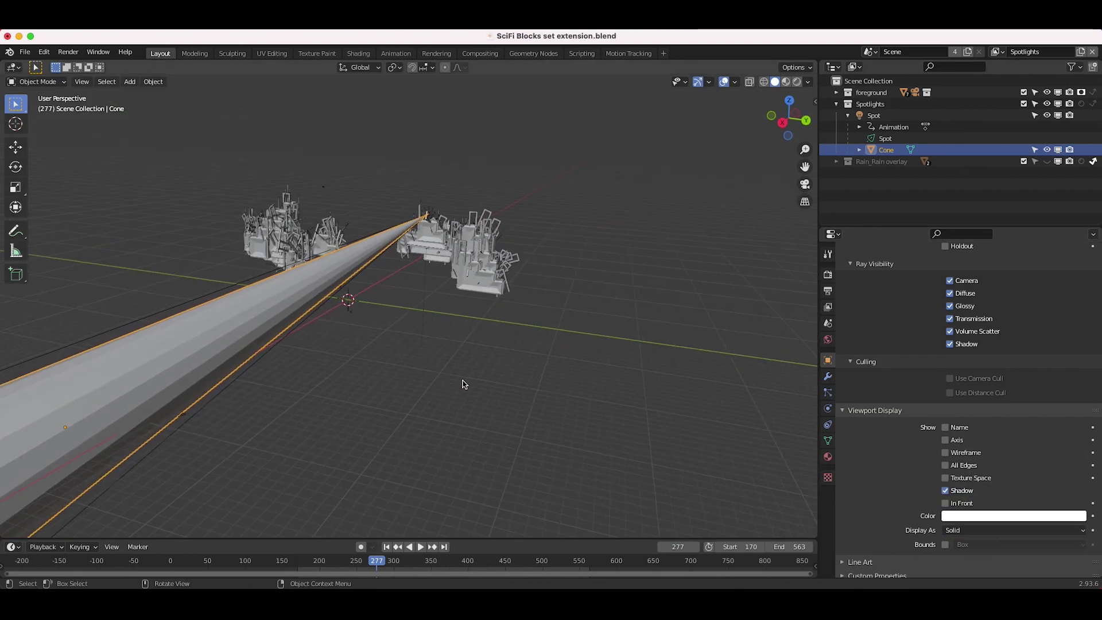
{"action": "scroll", "coordinate": [268, 371], "scroll_direction": "left", "scroll_amount": 10}
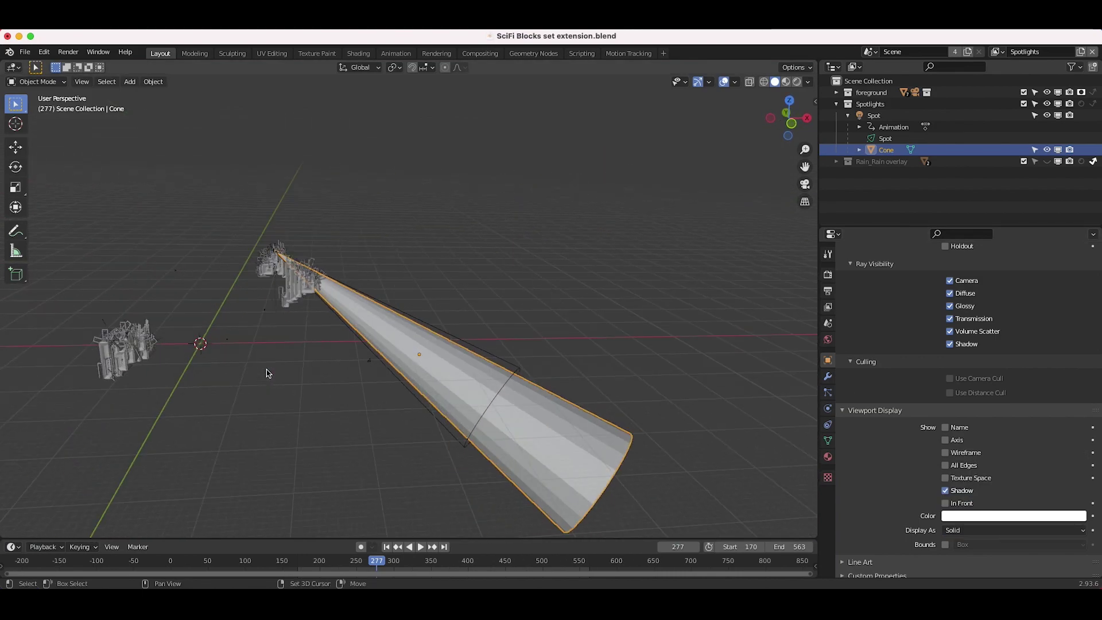
Show the Cone's material settings and turn off the holdout for the foreground collection
{"action": "left_click", "coordinate": [827, 457]}
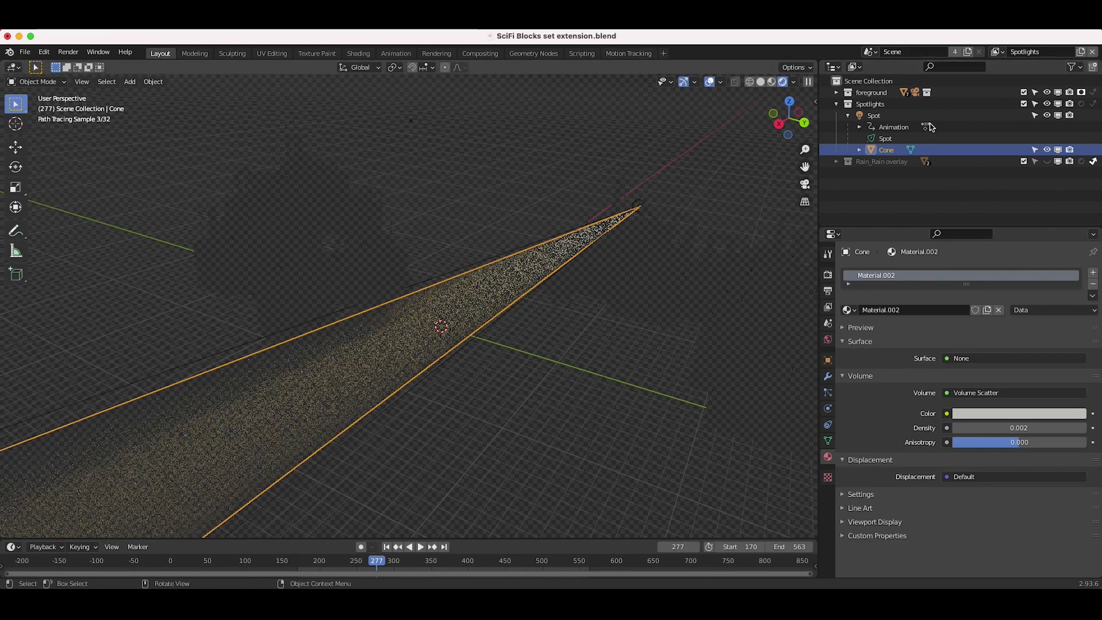
{"action": "left_click", "coordinate": [1083, 93]}
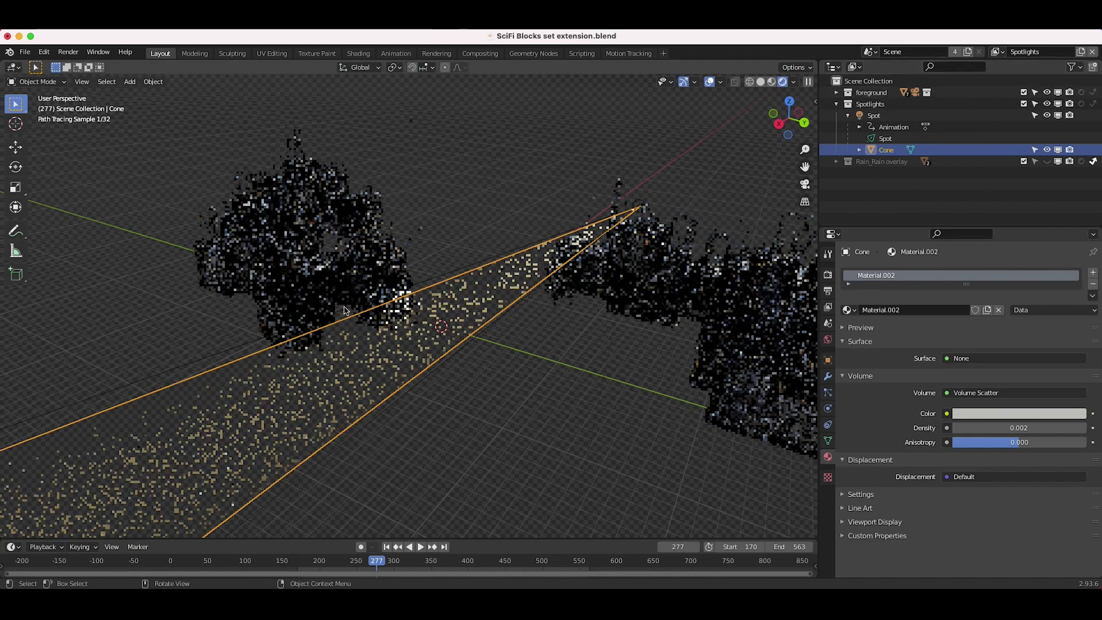
{"action": "middle_click_drag", "start_coordinate": [512, 457], "coordinate": [480, 477], "text": "shift"}
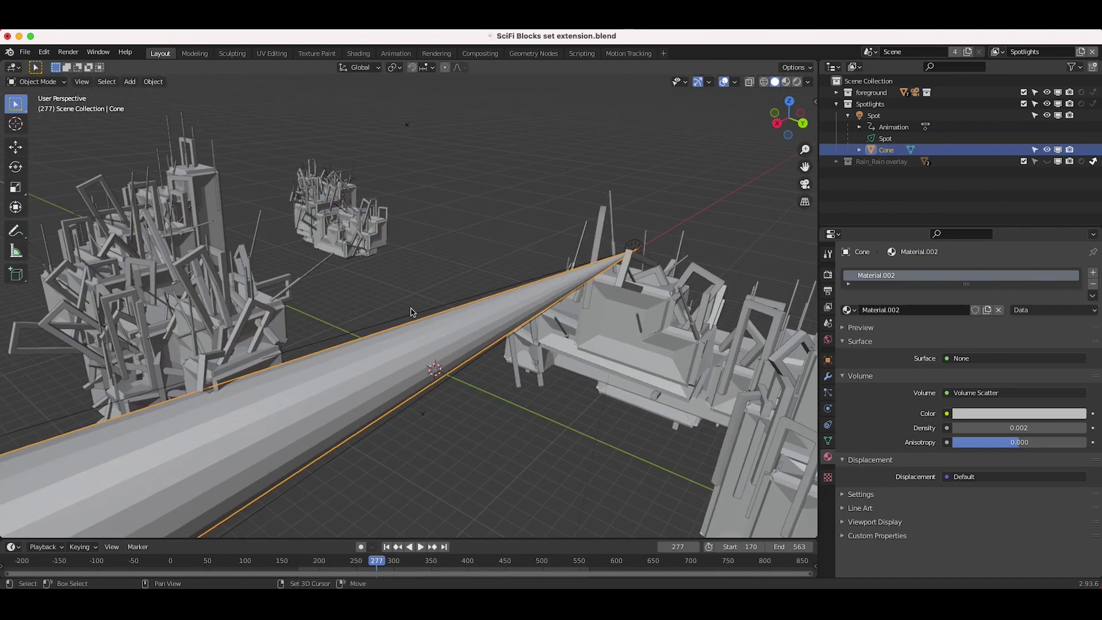
Delete the spotlight together with its cone, make the Spotlights collection active, and hide the foreground collection
{"action": "middle_click_drag", "start_coordinate": [356, 321], "coordinate": [593, 243]}
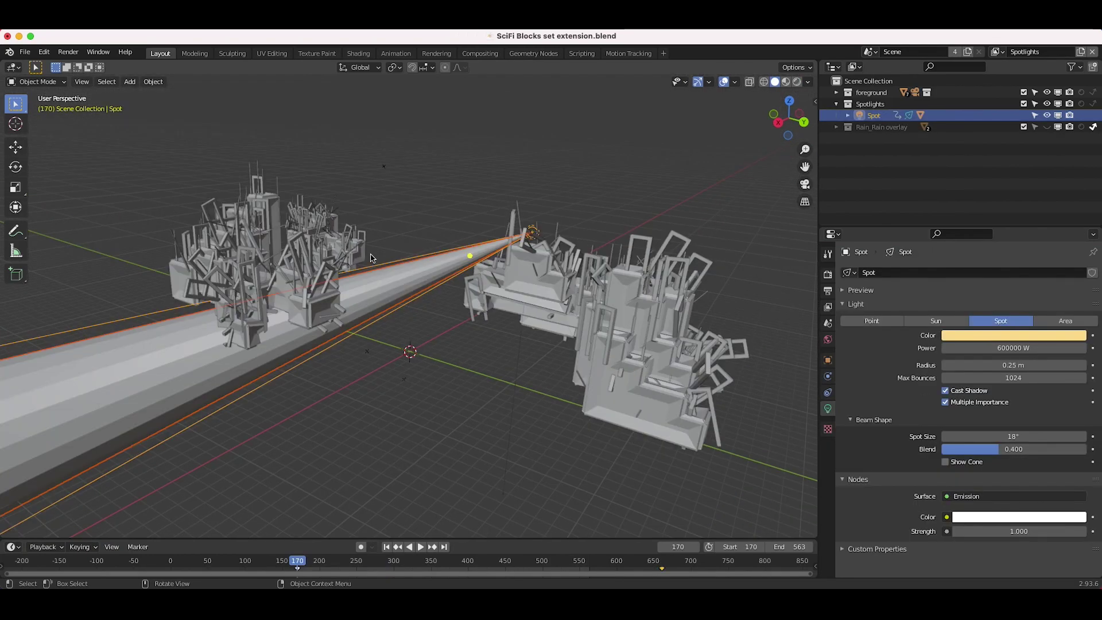
{"action": "key", "text": "x"}
{"action": "left_click", "coordinate": [367, 252]}
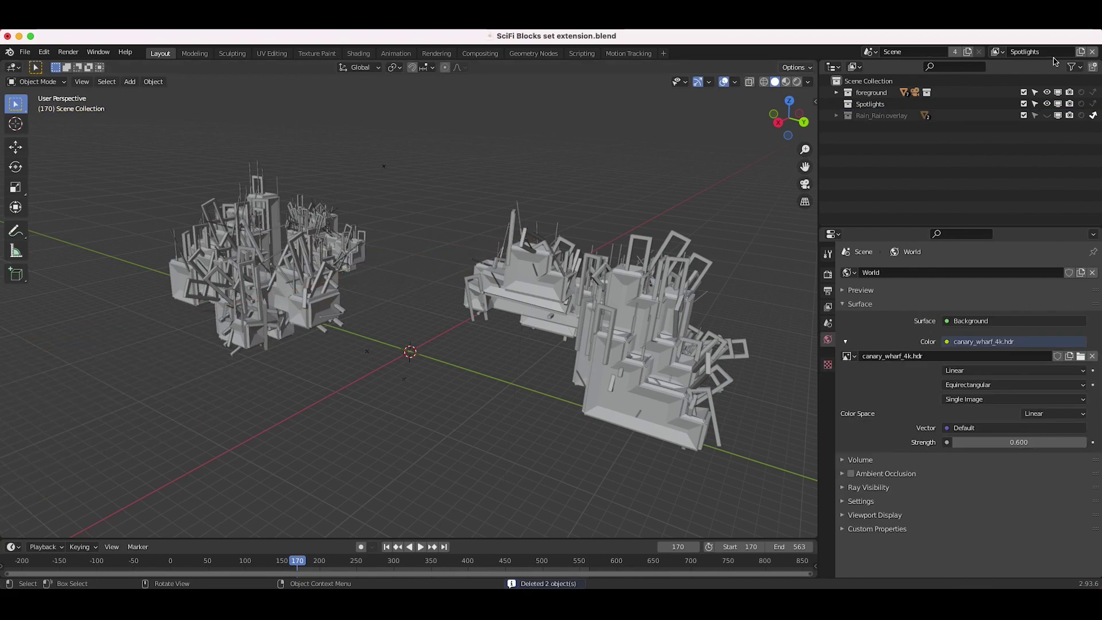
{"action": "left_click", "coordinate": [871, 105]}
{"action": "left_click", "coordinate": [1047, 93]}
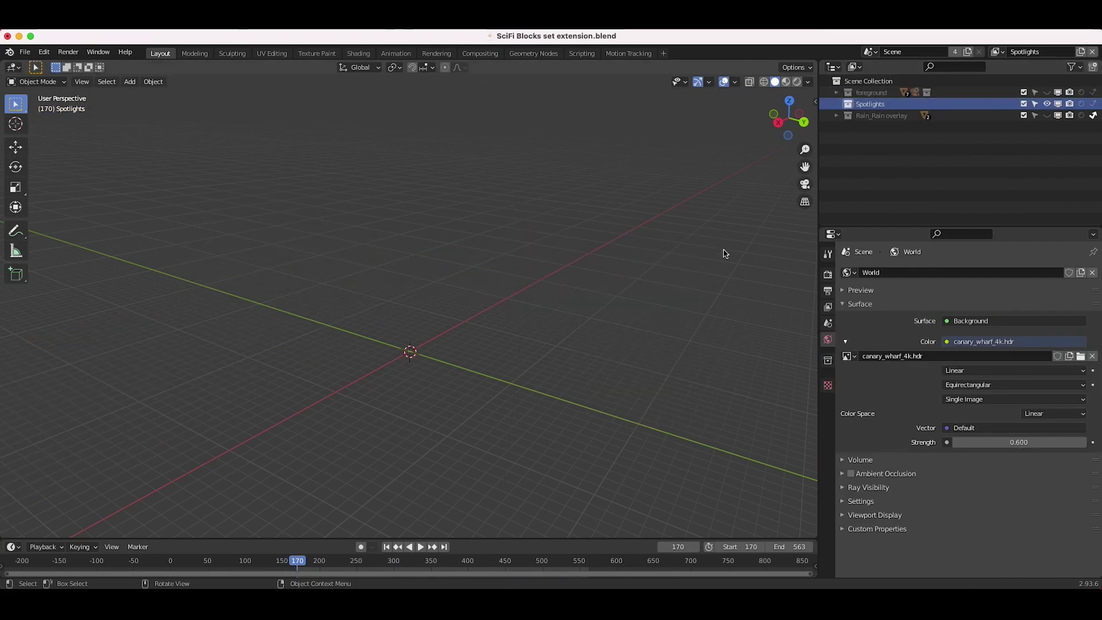
Add a new spot light at the world origin in the Spotlights collection
{"action": "scroll", "coordinate": [503, 338], "scroll_direction": "left", "scroll_amount": 3}
{"action": "scroll", "coordinate": [503, 339], "scroll_direction": "left", "scroll_amount": 5, "text": "shift"}
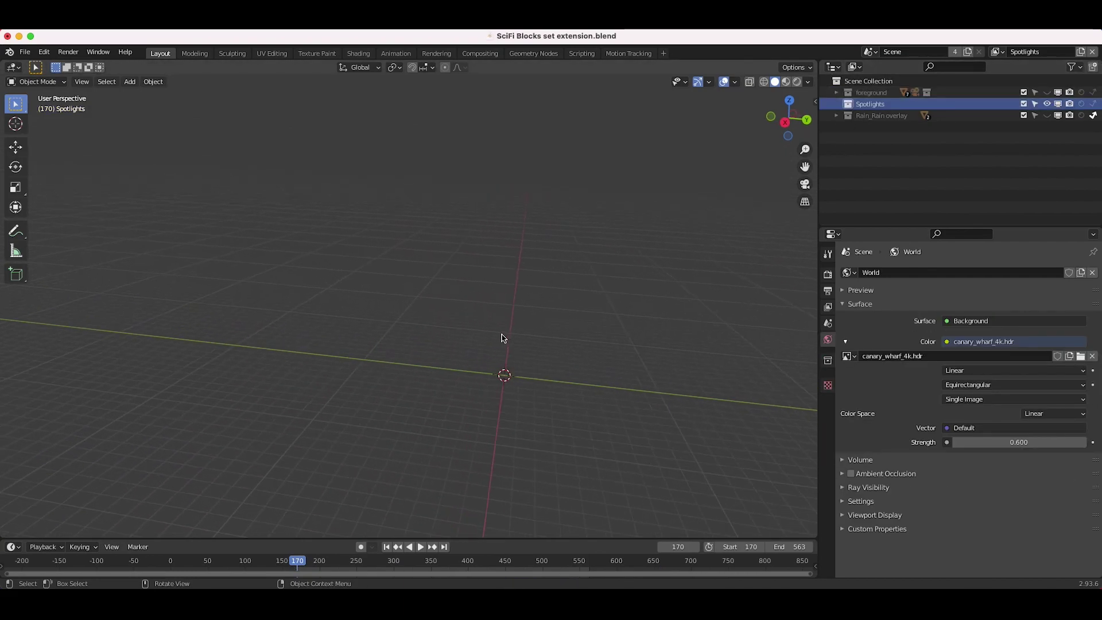
{"action": "scroll", "coordinate": [503, 338], "scroll_direction": "right", "scroll_amount": 1, "text": "shift"}
{"action": "key", "text": "shift+a"}
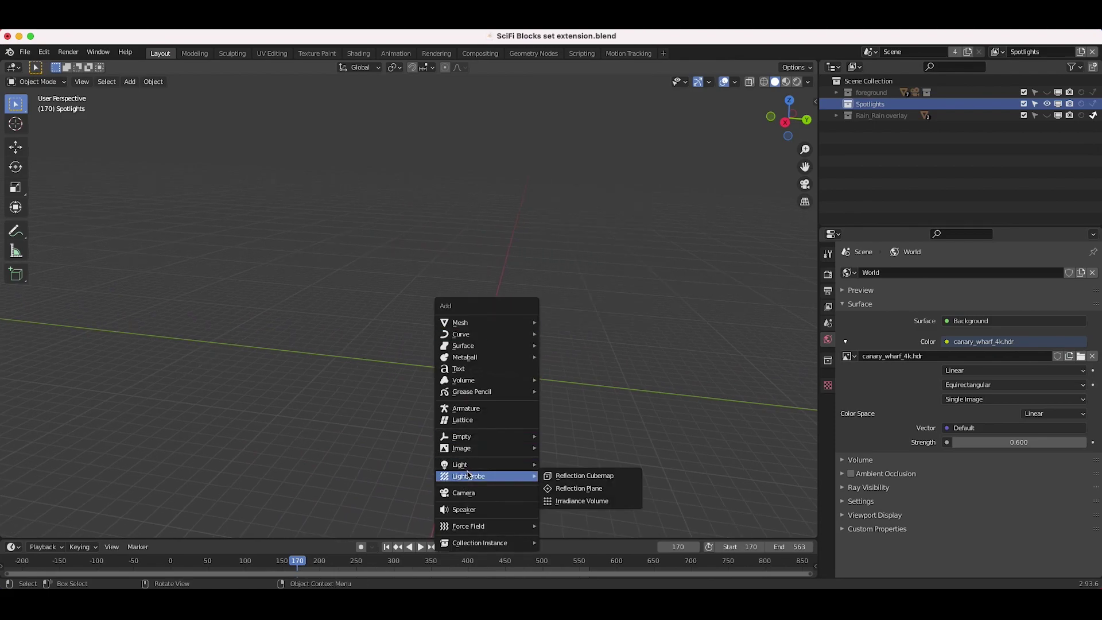
{"action": "mouse_move", "coordinate": [449, 469]}
{"action": "left_click", "coordinate": [558, 491]}
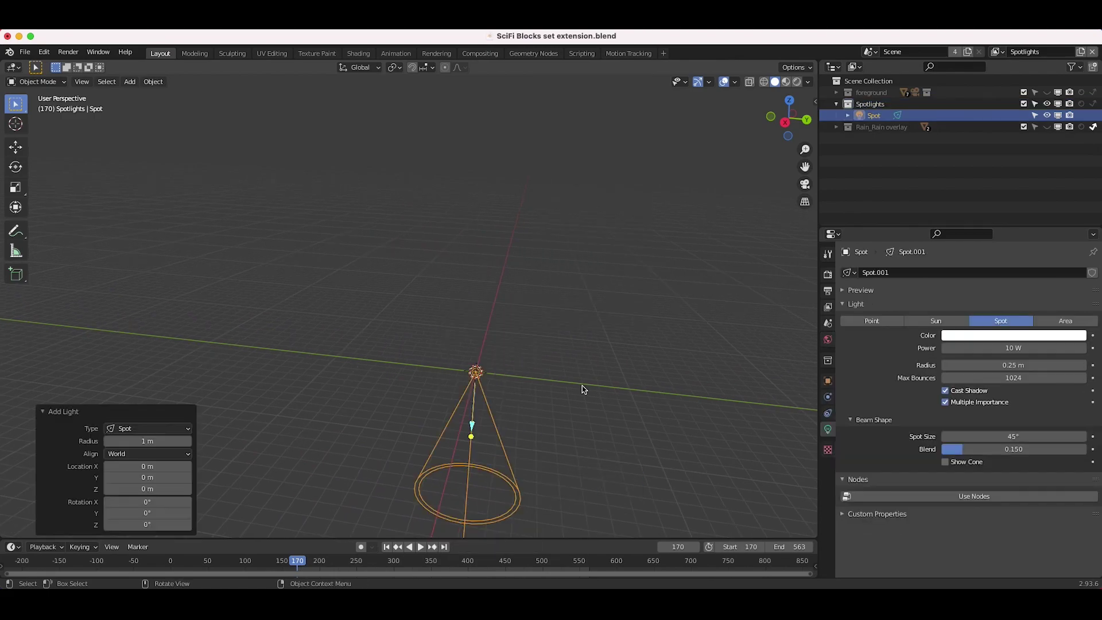
Raise the spot light about 10 m above the grid and tilt it about 42° so it points diagonally downward
{"action": "key", "text": "g"}
{"action": "left_click", "coordinate": [450, 298]}
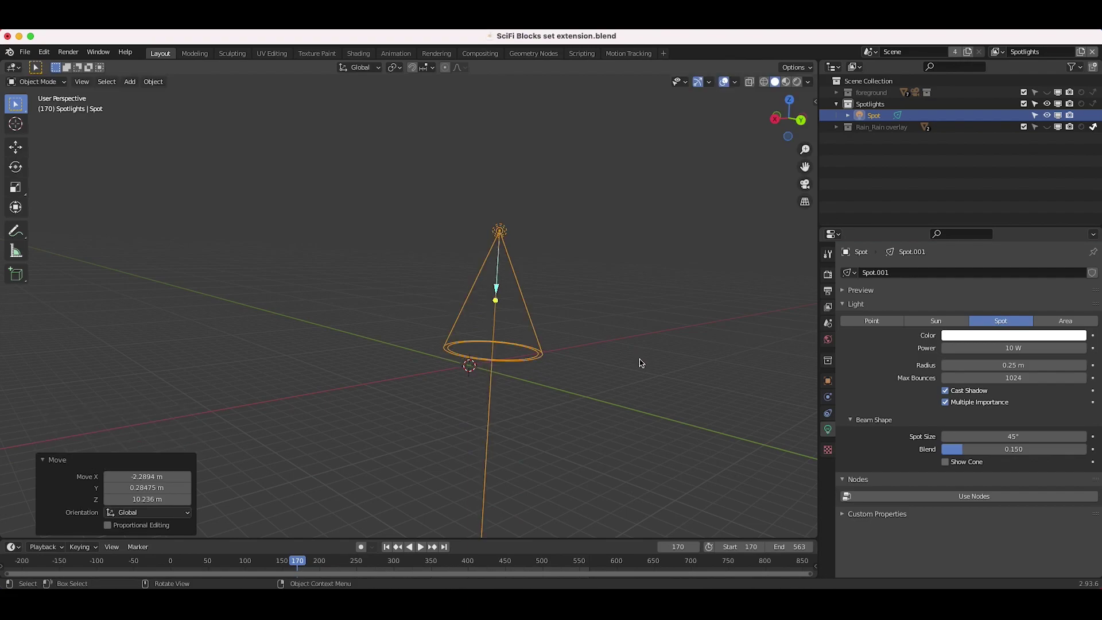
{"action": "key", "text": "r"}
{"action": "left_click", "coordinate": [365, 323]}
Add a cube mesh and scale it up by about 9.9
{"action": "key", "text": "shift+a"}
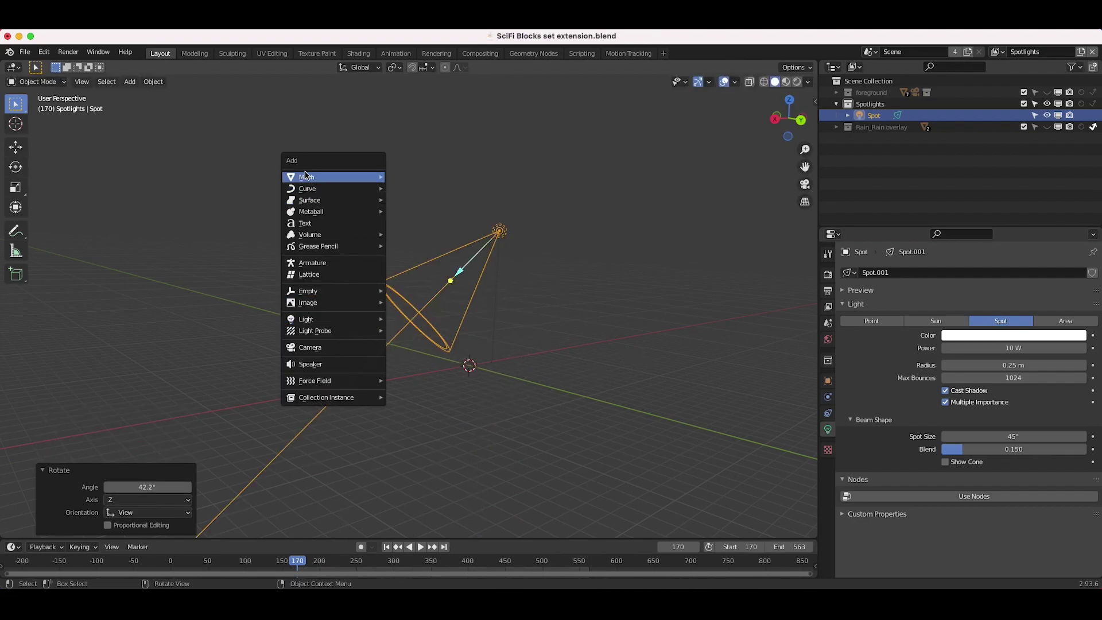
{"action": "mouse_move", "coordinate": [324, 175]}
{"action": "left_click", "coordinate": [416, 189]}
{"action": "key", "text": "g"}
{"action": "left_click", "coordinate": [667, 445]}
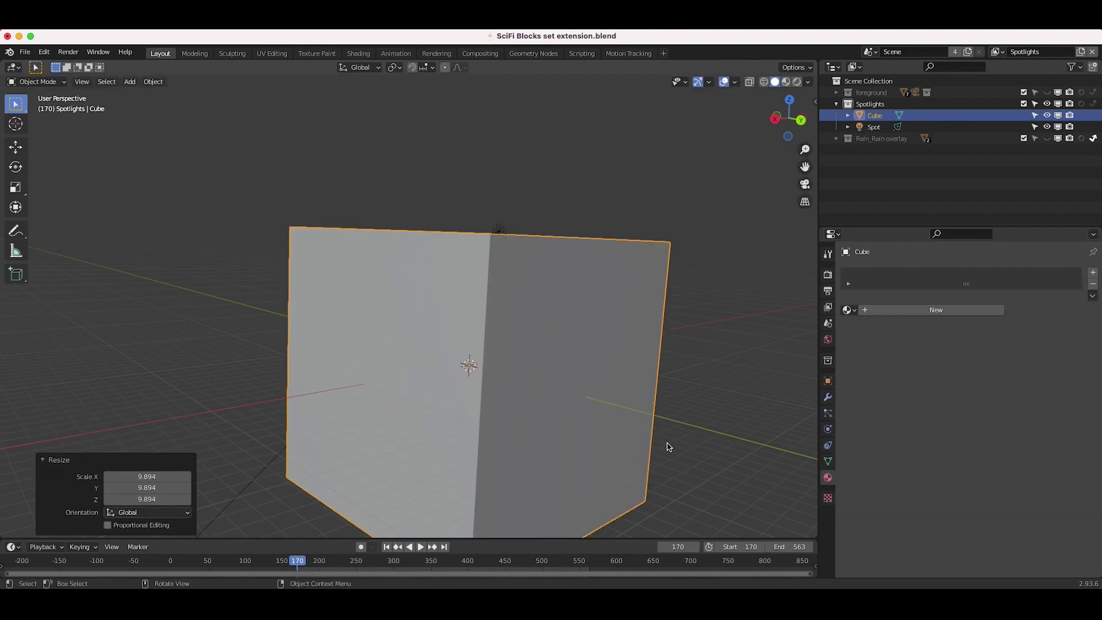
Move the cube up about 6.5 m so it encloses the spot light, and display the scene in Wireframe shading
{"action": "key", "text": "g"}
{"action": "left_click", "coordinate": [591, 351]}
{"action": "key", "text": "z"}
{"action": "left_click", "coordinate": [316, 321]}
{"action": "scroll", "coordinate": [497, 307], "scroll_direction": "right", "scroll_amount": 10}
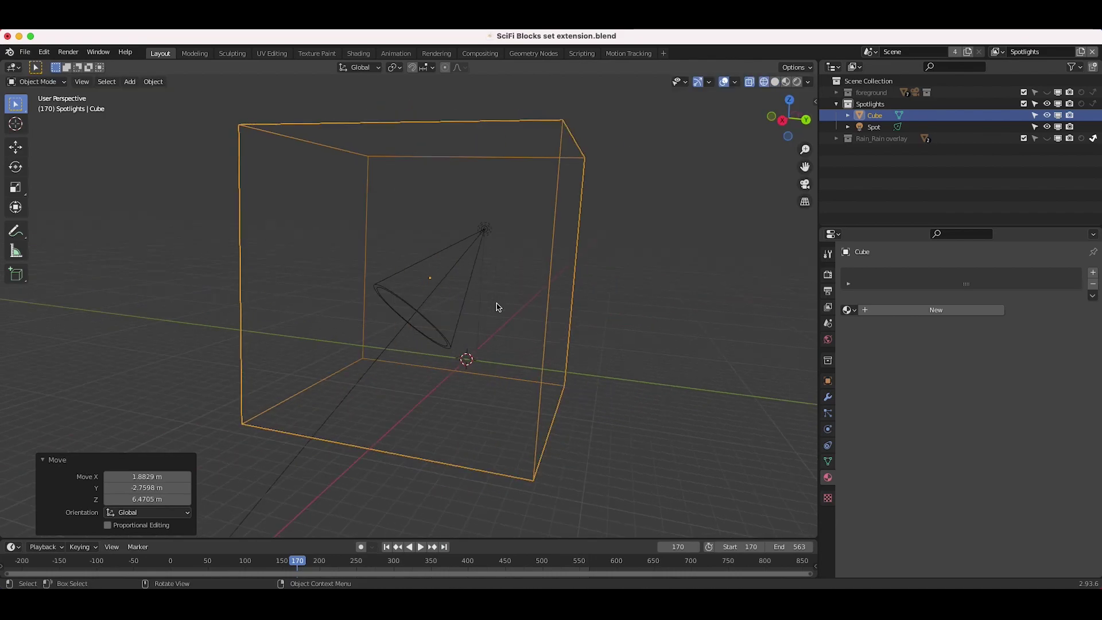
{"action": "scroll", "coordinate": [497, 307], "scroll_direction": "left", "scroll_amount": 15}
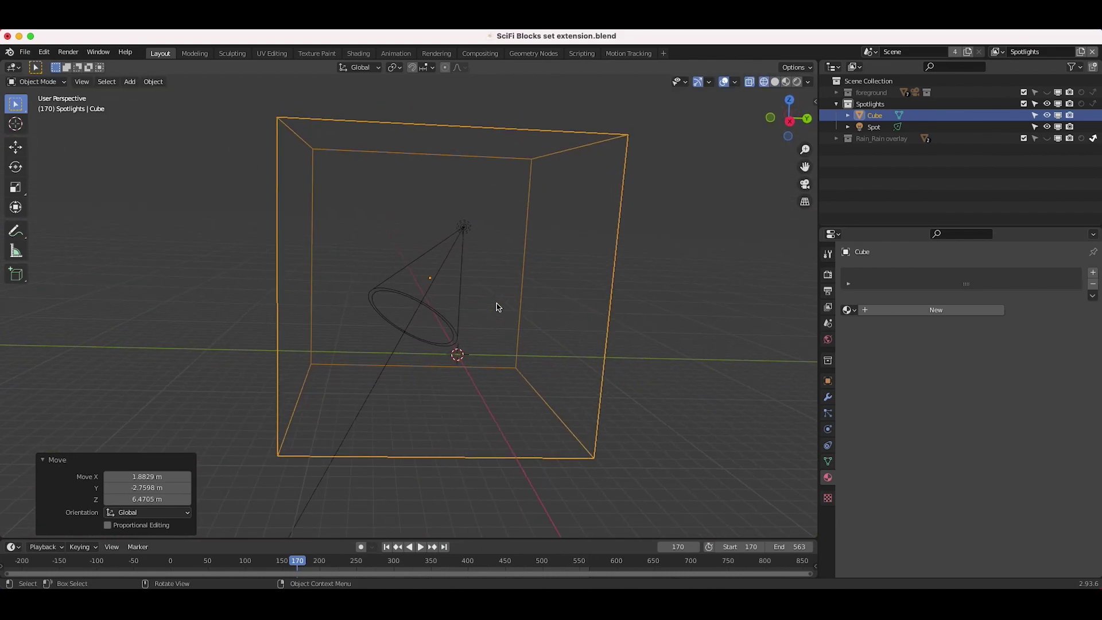
{"action": "scroll", "coordinate": [497, 307], "scroll_direction": "left", "scroll_amount": 5}
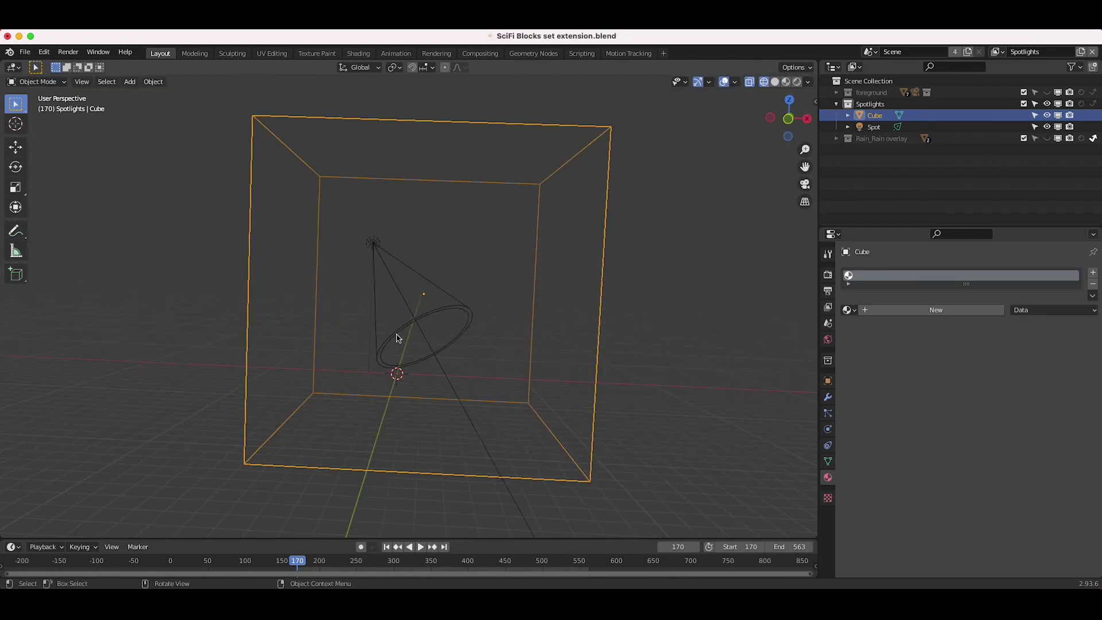
Create a new material for the cube in the Shading workspace and delete its Principled BSDF node
{"action": "left_click", "coordinate": [358, 53]}
{"action": "left_click", "coordinate": [543, 362]}
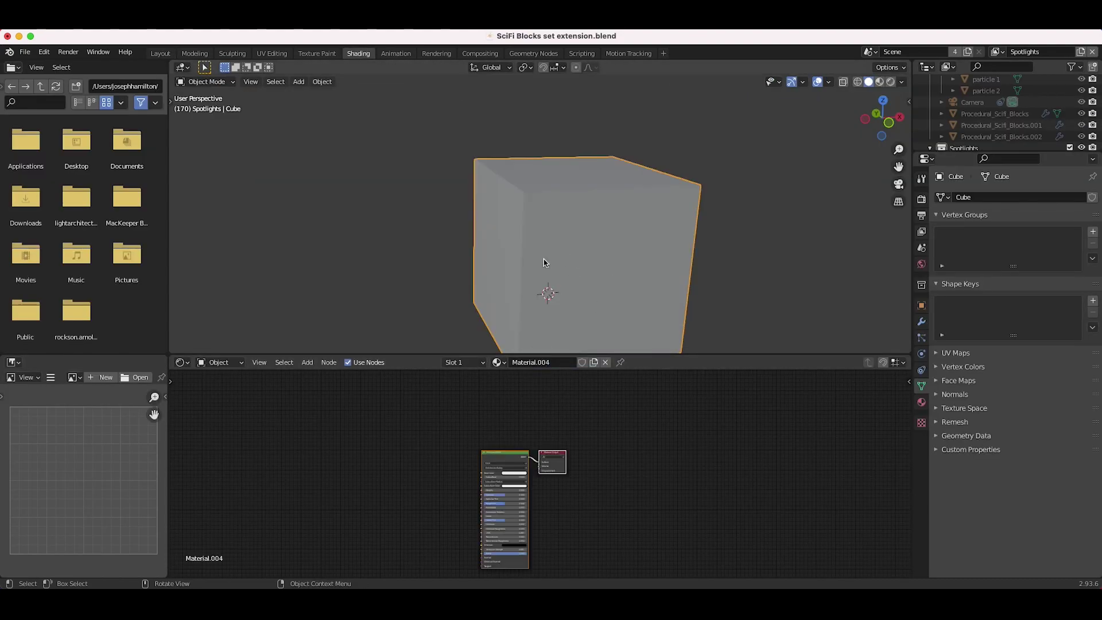
{"action": "scroll", "coordinate": [501, 462], "scroll_direction": "up", "scroll_amount": 4}
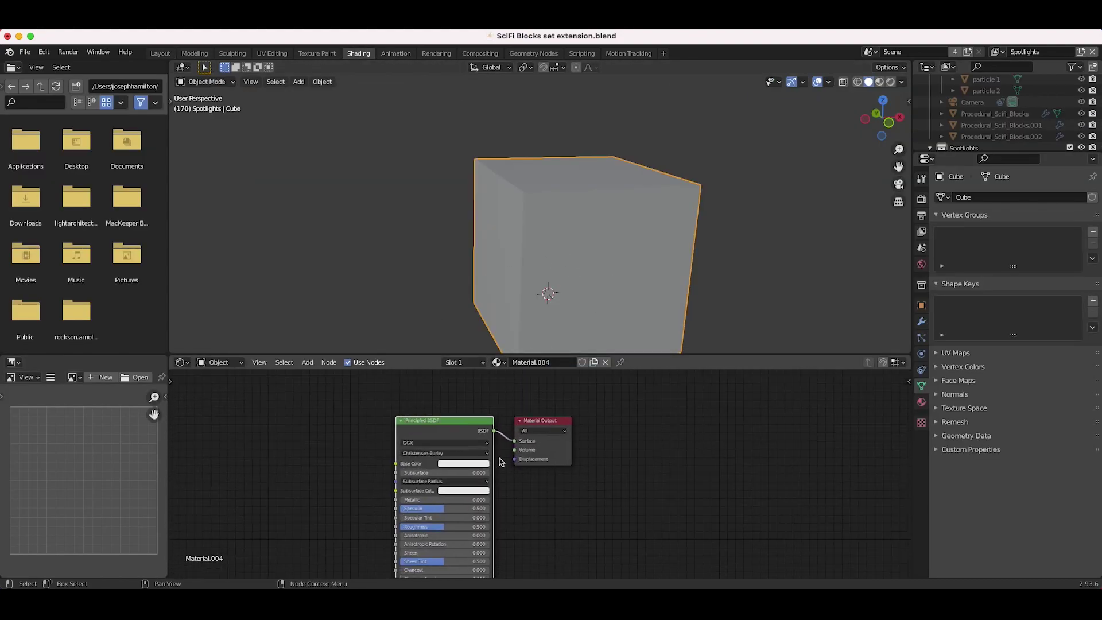
{"action": "left_click_drag", "start_coordinate": [448, 433], "coordinate": [331, 413]}
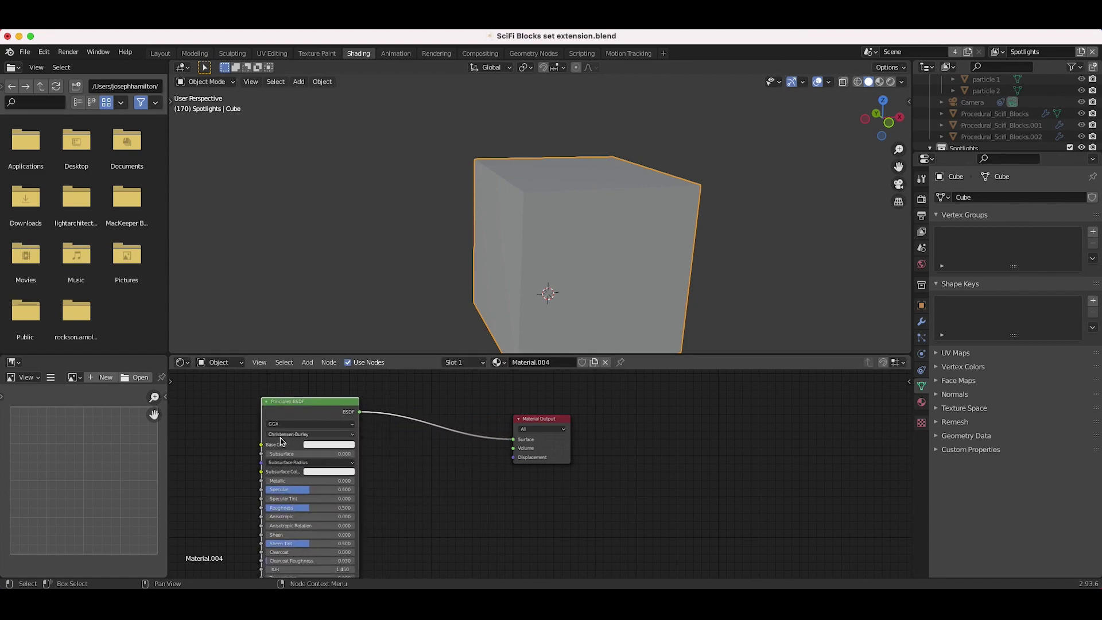
{"action": "key", "text": "x"}
Add a Volume Scatter node and connect its output to the Volume input of the Material Output
{"action": "key", "text": "shift+a"}
{"action": "mouse_move", "coordinate": [315, 499]}
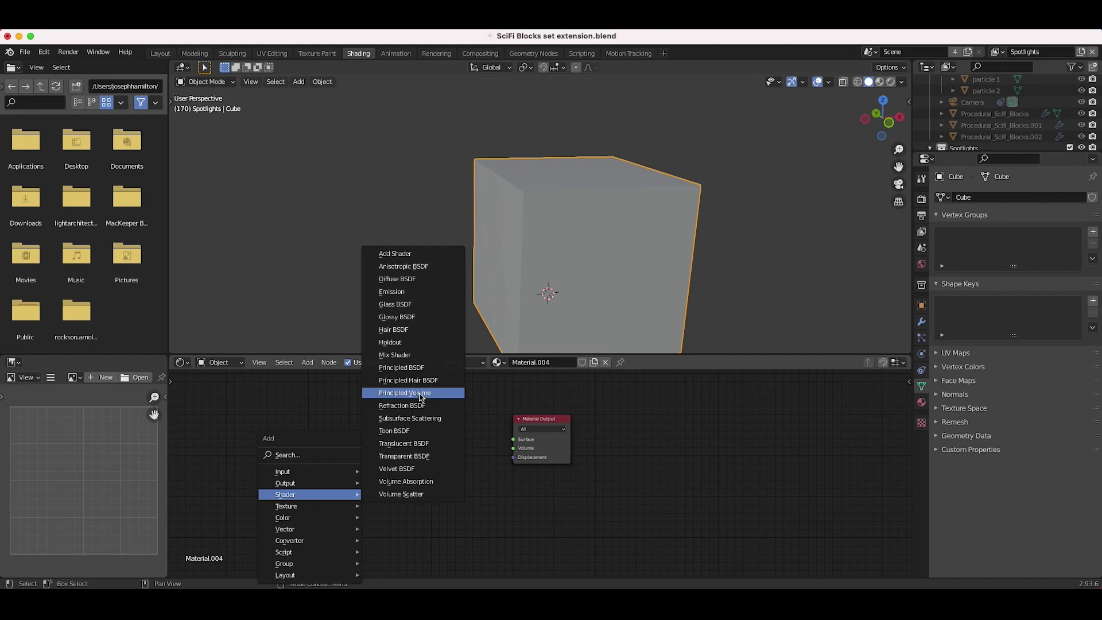
{"action": "left_click", "coordinate": [403, 495]}
{"action": "left_click", "coordinate": [411, 446]}
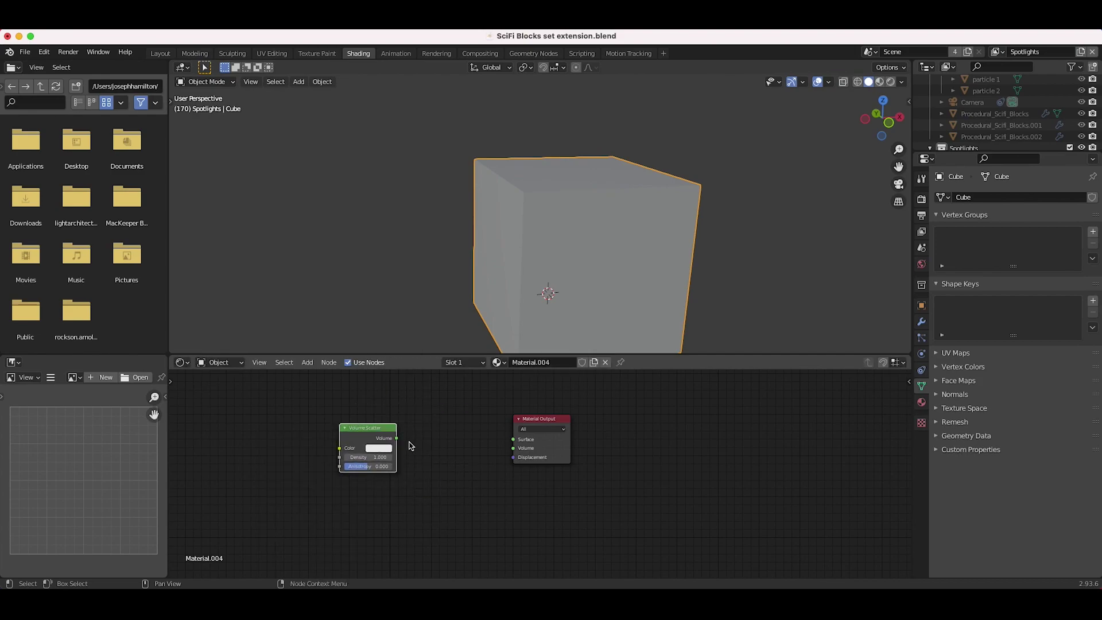
{"action": "left_click_drag", "start_coordinate": [396, 439], "coordinate": [514, 451]}
Preview the cube's volume in Rendered viewport shading from several angles
{"action": "key", "text": "z"}
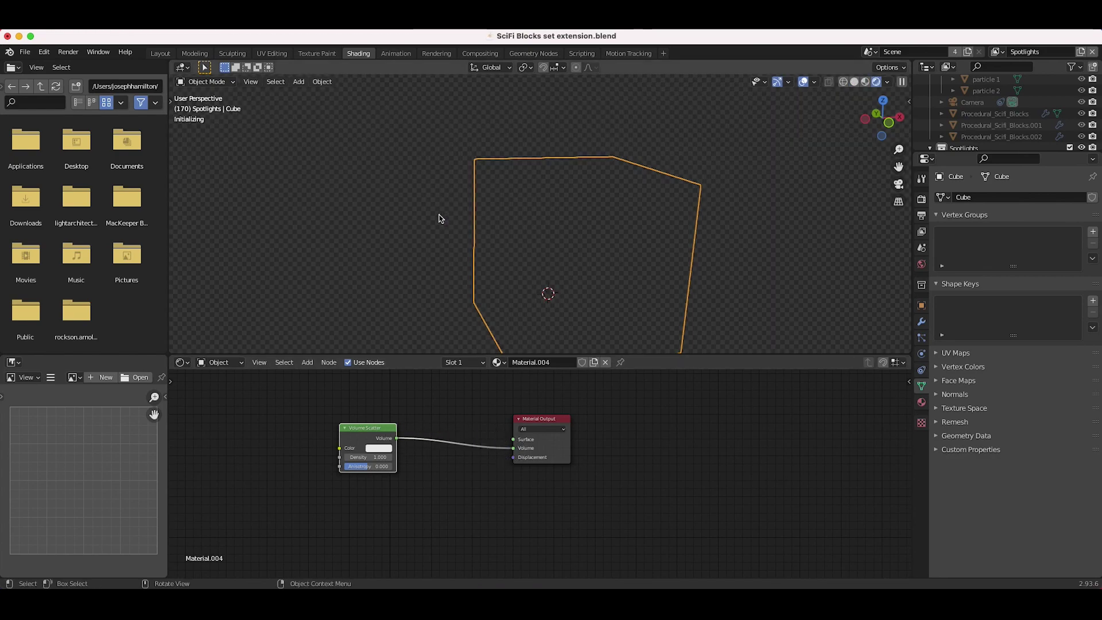
{"action": "middle_click_drag", "start_coordinate": [741, 239], "coordinate": [643, 171]}
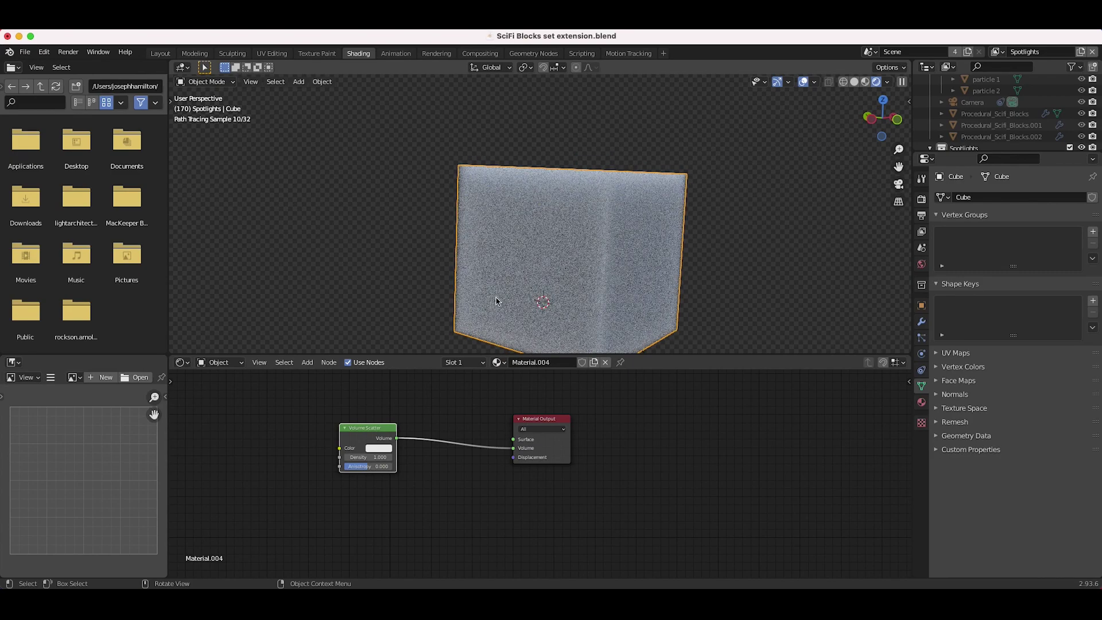
{"action": "middle_click_drag", "start_coordinate": [597, 218], "coordinate": [485, 248]}
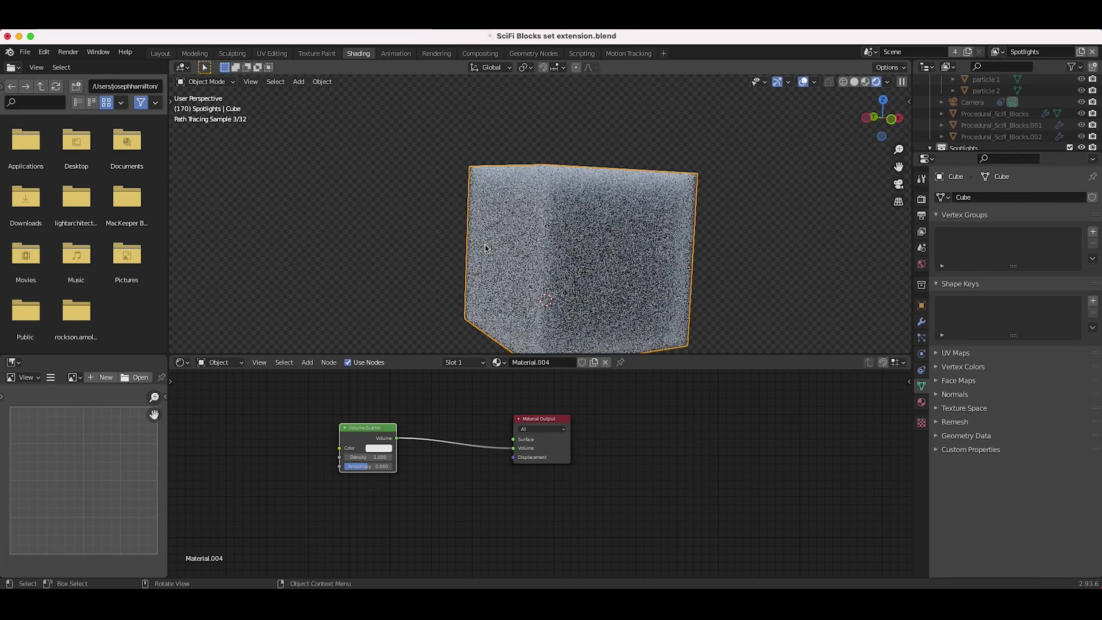
Try a Volume Scatter density of 0.1 and a lower one of 0.02 on the cube
{"action": "left_click", "coordinate": [369, 457]}
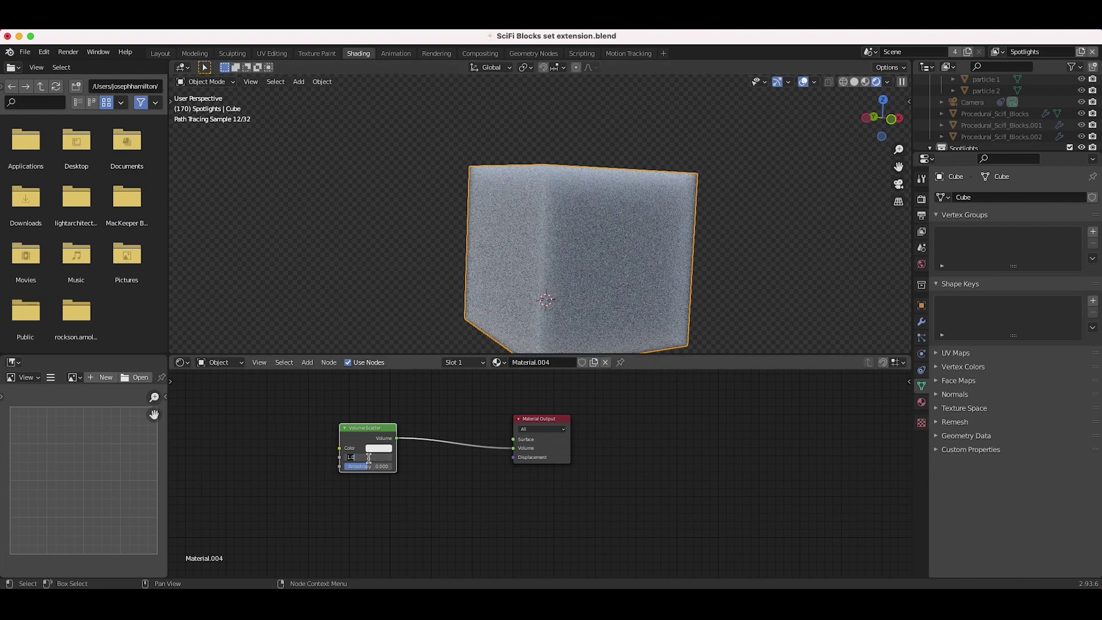
{"action": "type", "text": "0.1"}
{"action": "key", "text": "Return"}
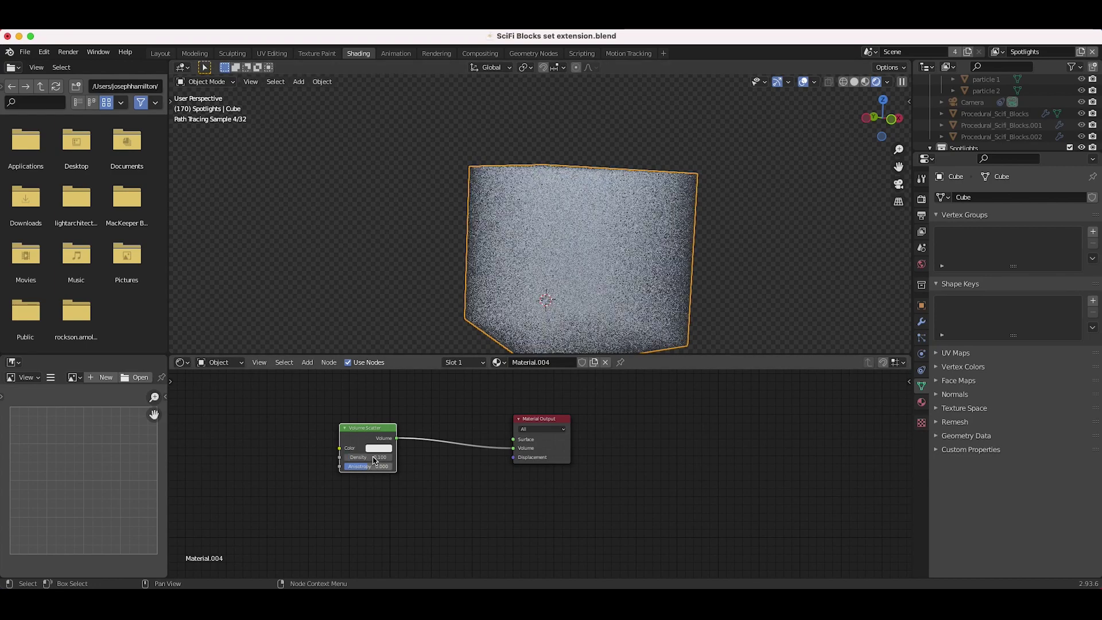
{"action": "left_click", "coordinate": [372, 457]}
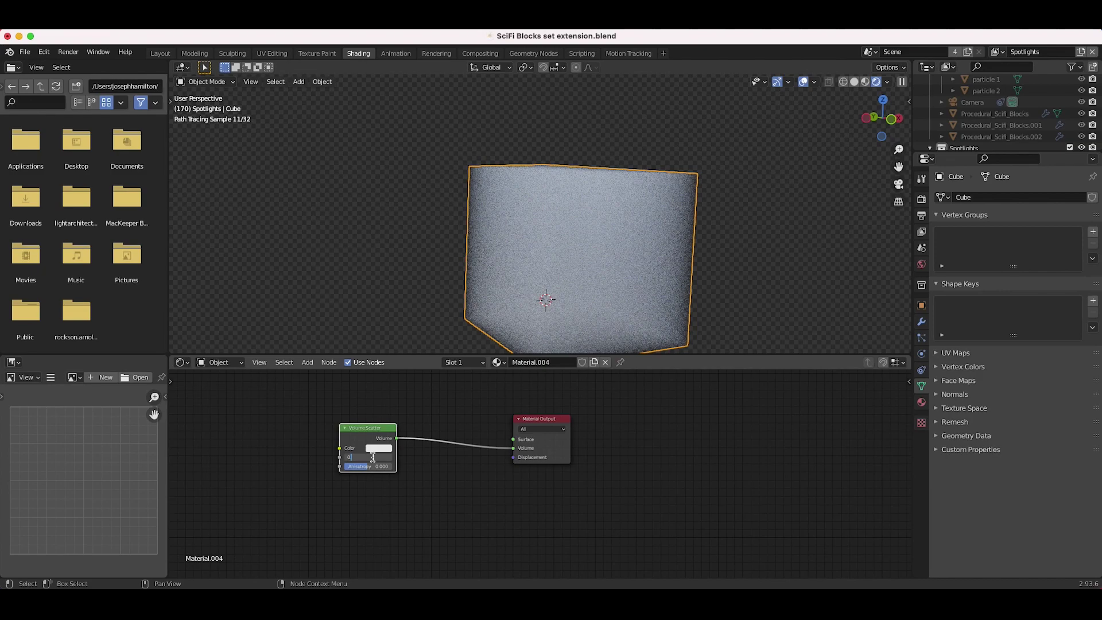
{"action": "type", "text": "0.02"}
{"action": "key", "text": "Return"}
{"action": "middle_click_drag", "start_coordinate": [713, 263], "coordinate": [488, 241]}
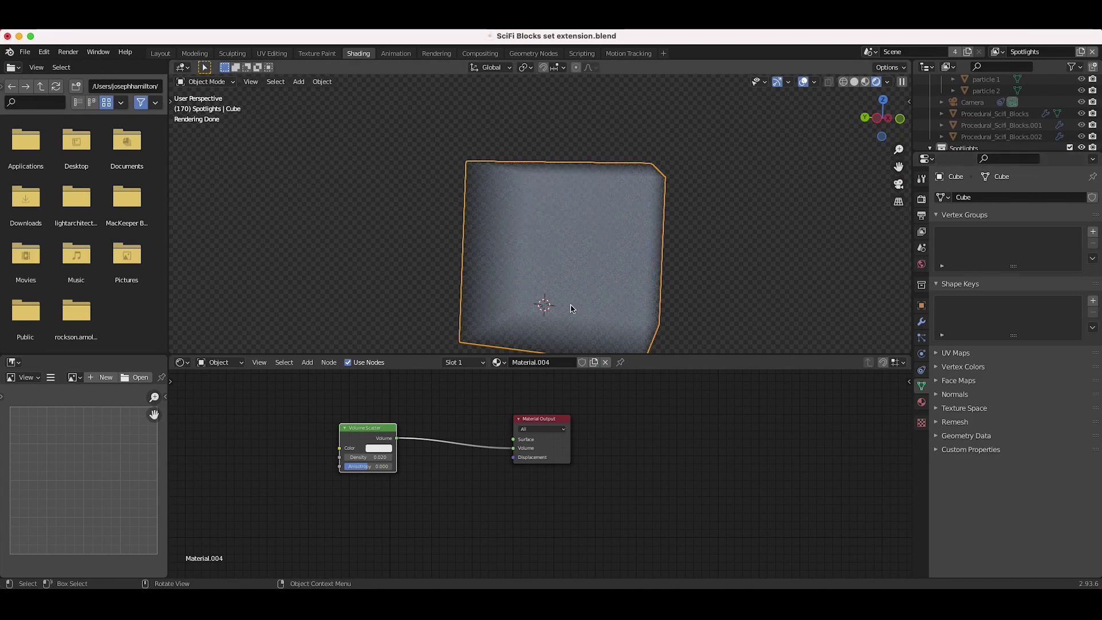
Select the spot light inside the cube in Wireframe shading and set its power to 500000 W
{"action": "key", "text": "shift+z"}
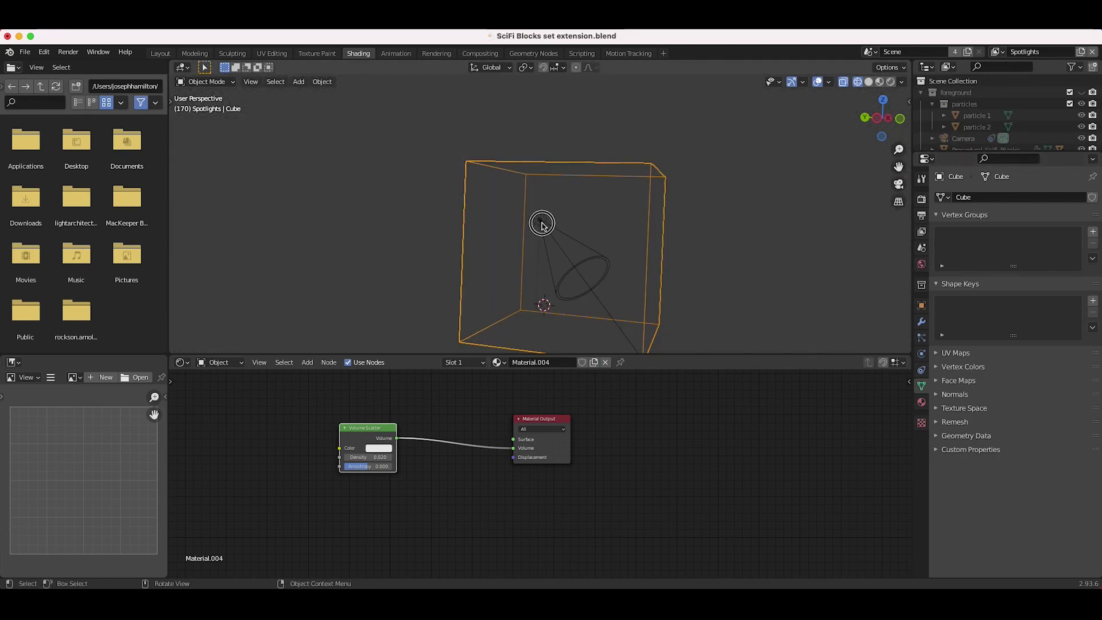
{"action": "left_click", "coordinate": [540, 222]}
{"action": "left_click", "coordinate": [1038, 272]}
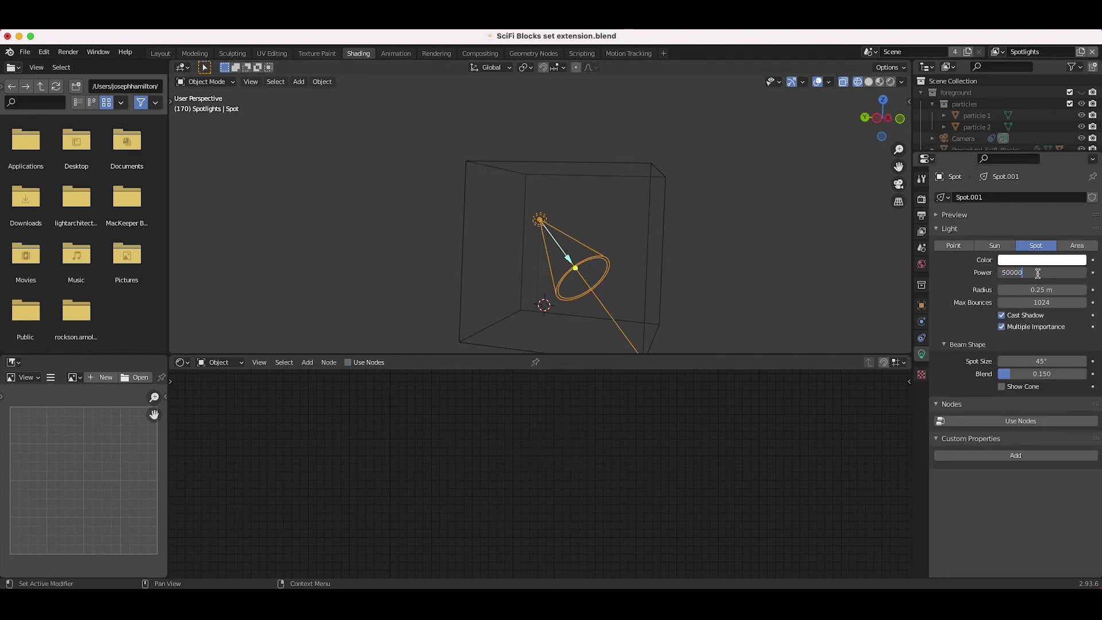
{"action": "type", "text": "500000"}
{"action": "key", "text": "Return"}
Switch the viewport to Rendered shading and examine the spot light's beam inside the cube
{"action": "key", "text": "z"}
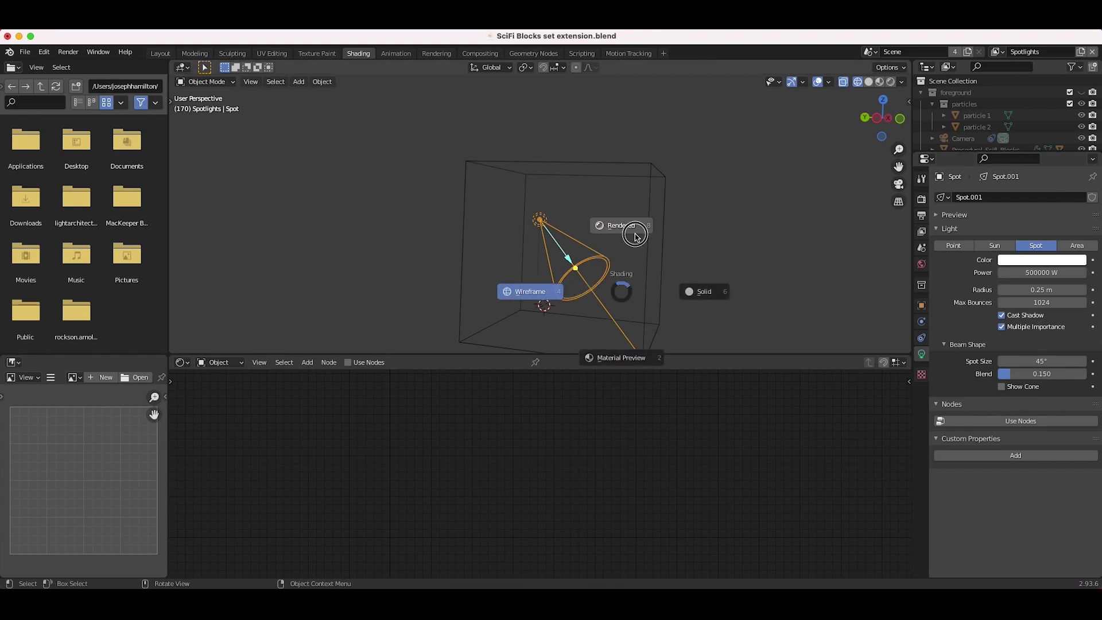
{"action": "left_click", "coordinate": [681, 190]}
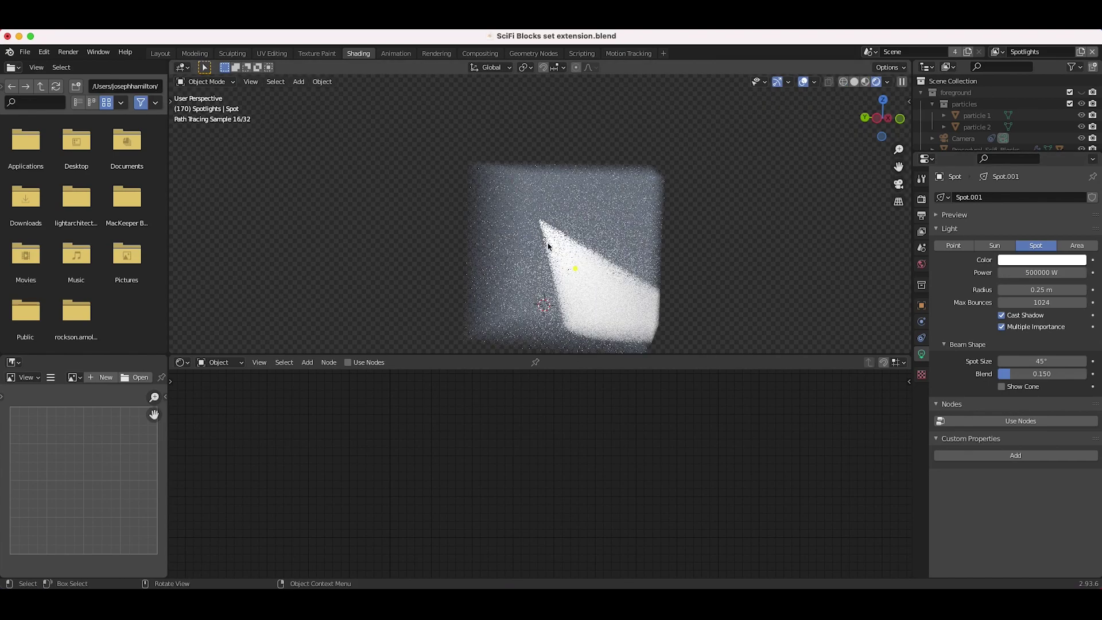
{"action": "middle_click_drag", "start_coordinate": [588, 278], "coordinate": [434, 191]}
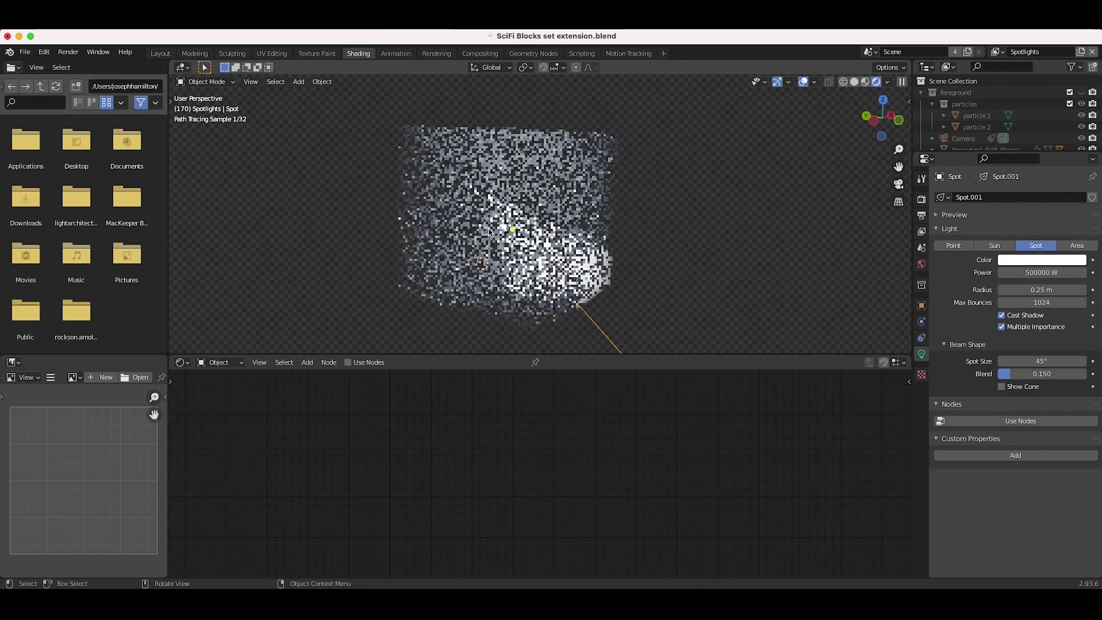
Select the cube and set its Volume Scatter density to 0.01
{"action": "left_click", "coordinate": [425, 253]}
{"action": "double_click", "coordinate": [366, 456]}
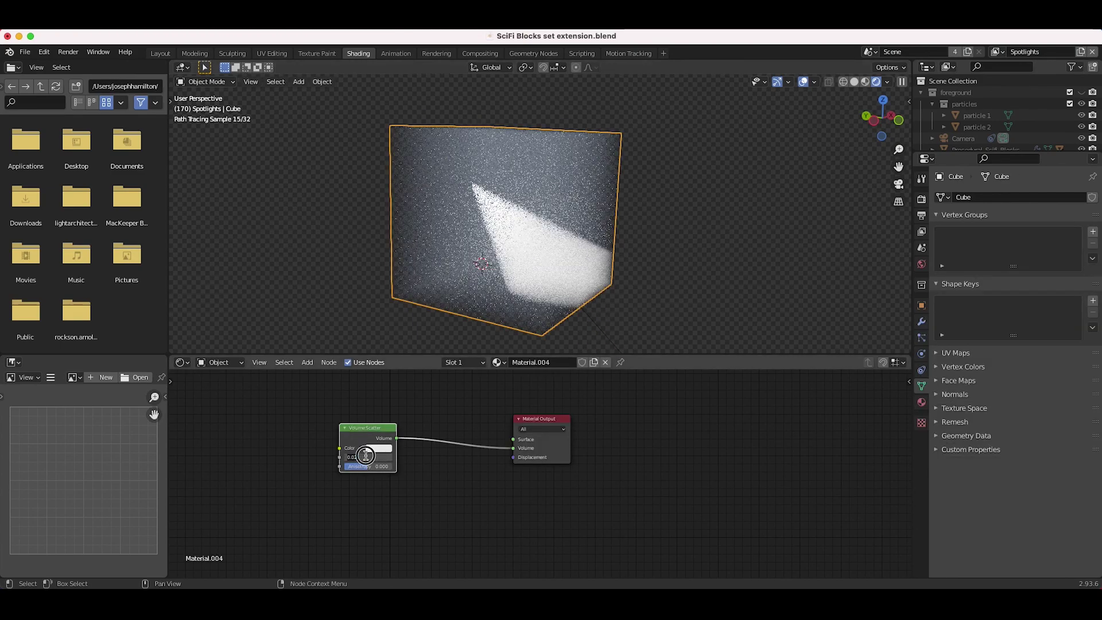
{"action": "key", "text": "BackSpace"}
{"action": "type", "text": "1"}
{"action": "key", "text": "Return"}
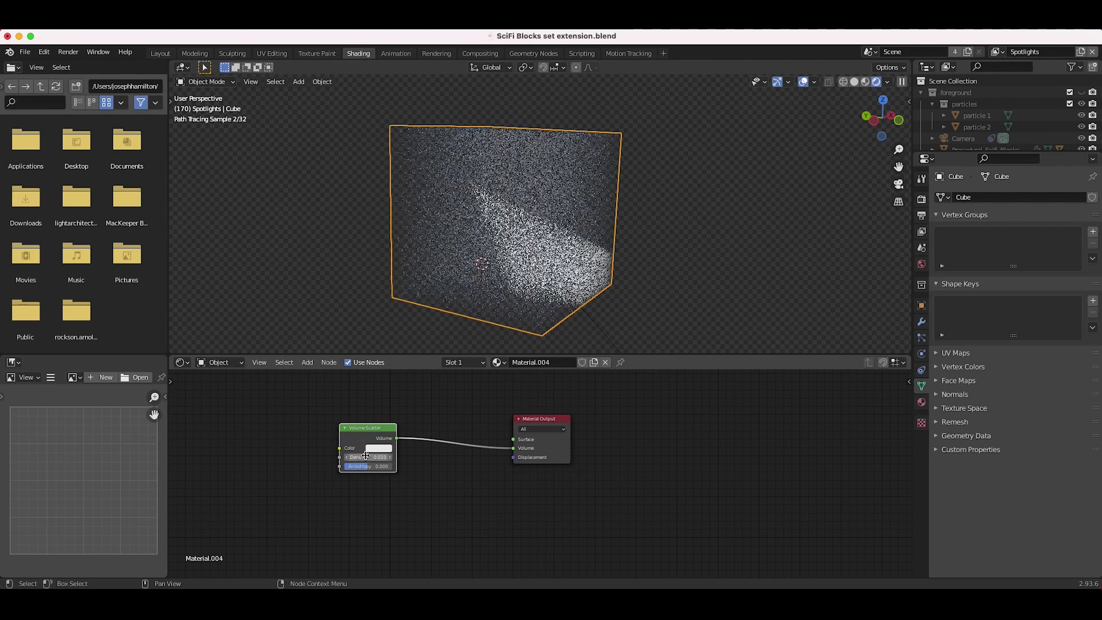
Select the spot light and change its color to a pale yellow
{"action": "left_click", "coordinate": [475, 185]}
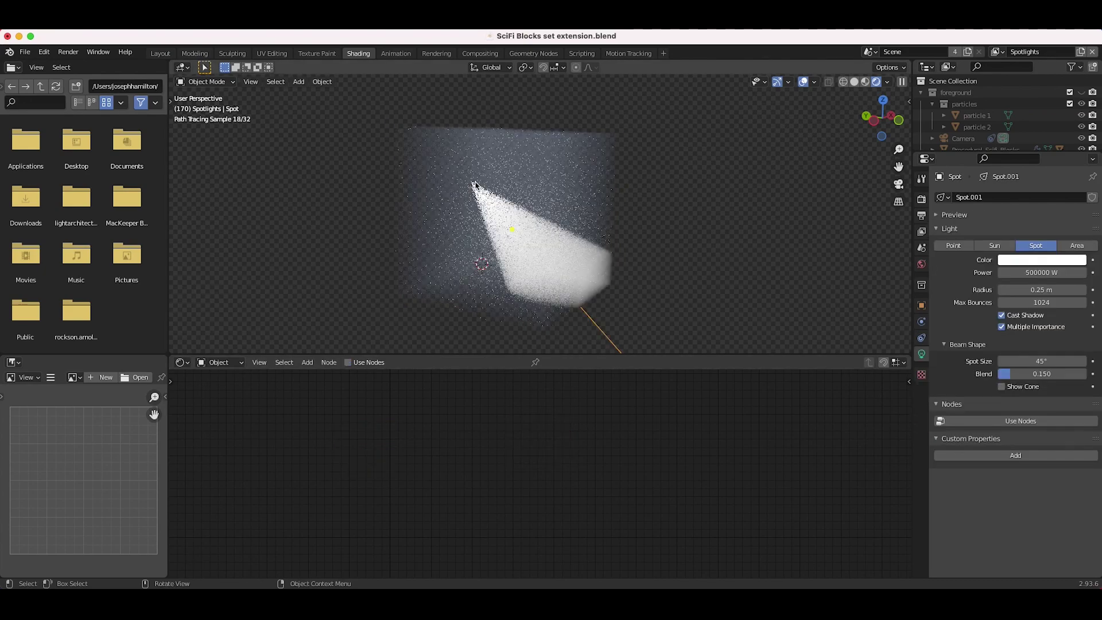
{"action": "left_click", "coordinate": [1041, 259]}
{"action": "left_click_drag", "start_coordinate": [1027, 148], "coordinate": [1016, 163]}
{"action": "left_click_drag", "start_coordinate": [1016, 163], "coordinate": [1013, 162]}
Select the cube and examine the yellow light beam within its volume up close and from farther away
{"action": "left_click", "coordinate": [462, 213]}
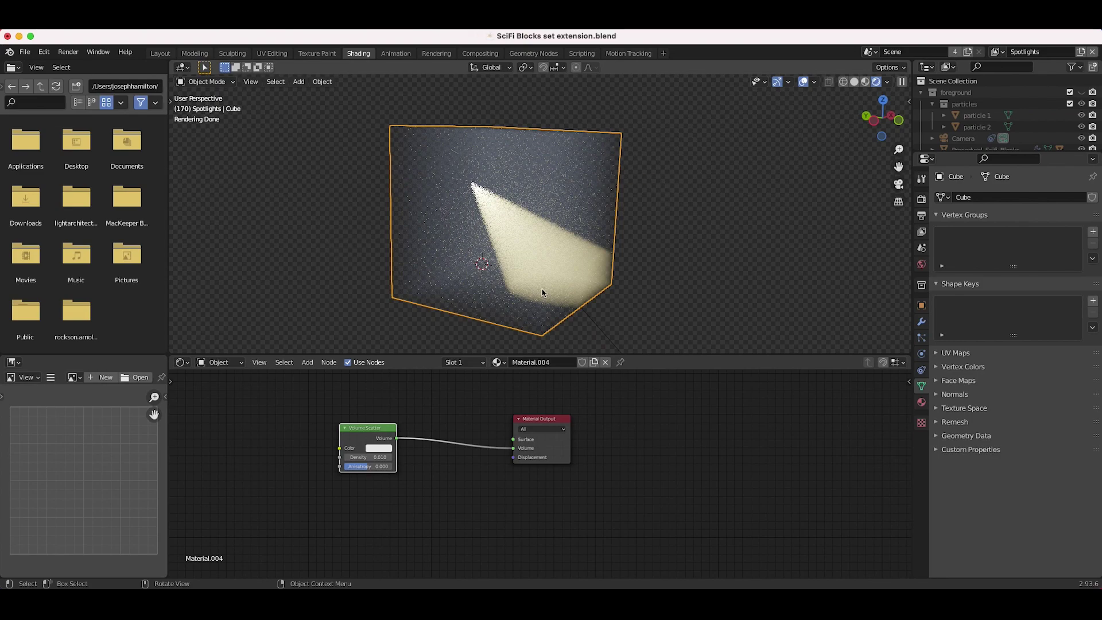
{"action": "scroll", "coordinate": [542, 256], "scroll_direction": "up", "scroll_amount": 3}
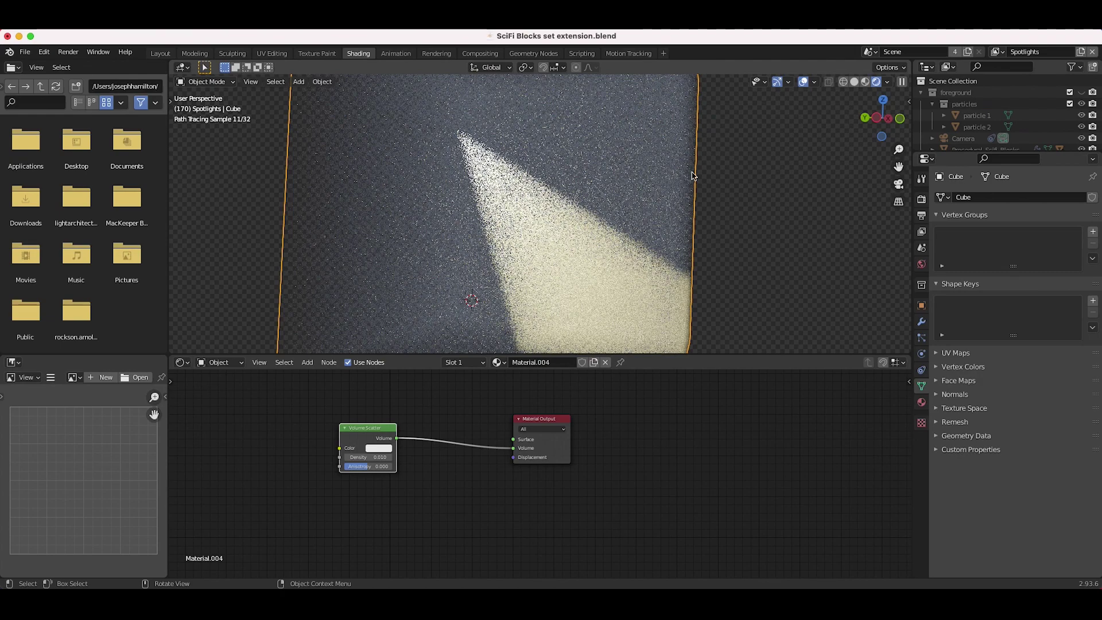
{"action": "scroll", "coordinate": [661, 193], "scroll_direction": "down", "scroll_amount": 4}
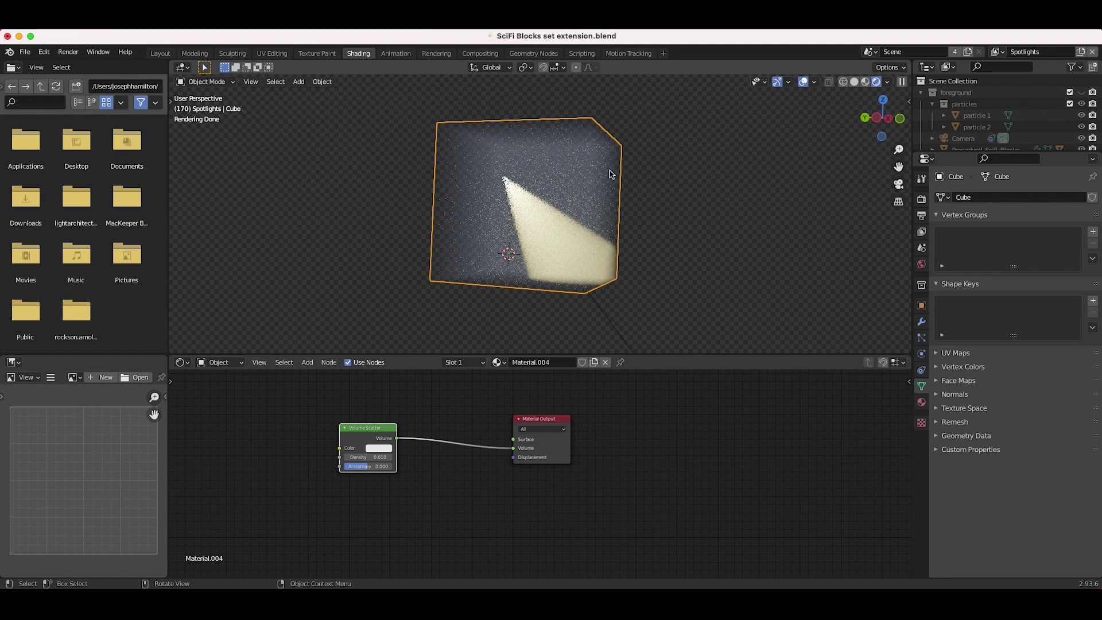
Switch the viewport to Wireframe shading and delete the cube surrounding the spot light
{"action": "key", "text": "shift+z"}
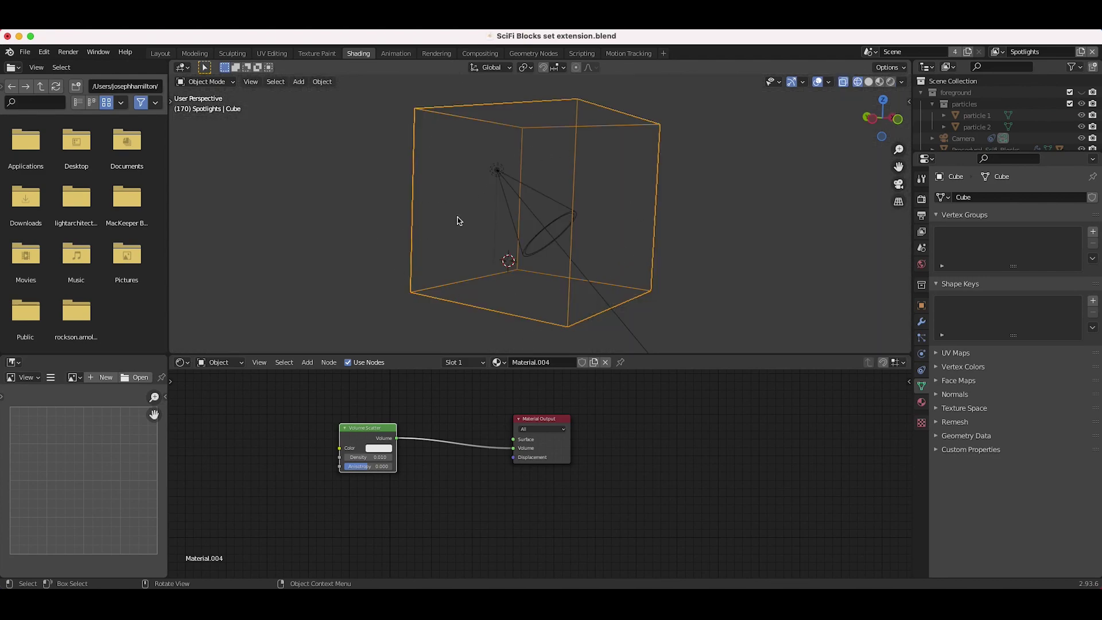
{"action": "key", "text": "Delete"}
{"action": "scroll", "coordinate": [496, 217], "scroll_direction": "up", "scroll_amount": 3}
{"action": "middle_click_drag", "start_coordinate": [496, 217], "coordinate": [471, 217]}
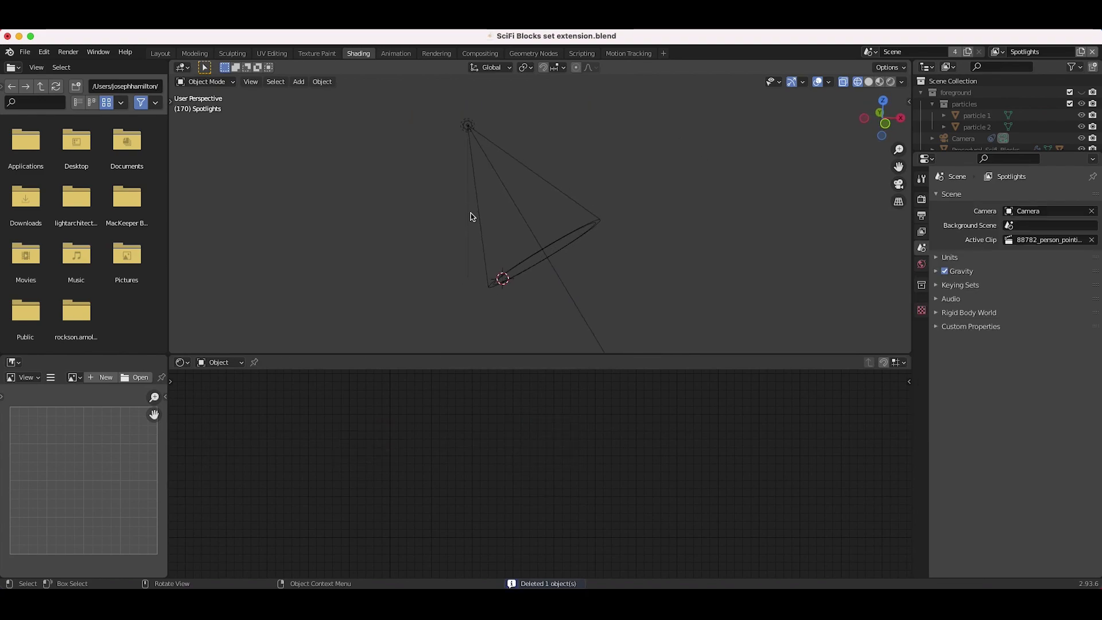
Add a cone mesh to the scene to serve as the spot light's volume
{"action": "scroll", "coordinate": [508, 209], "scroll_direction": "right", "scroll_amount": 2}
{"action": "key", "text": "shift+a"}
{"action": "mouse_move", "coordinate": [539, 205]}
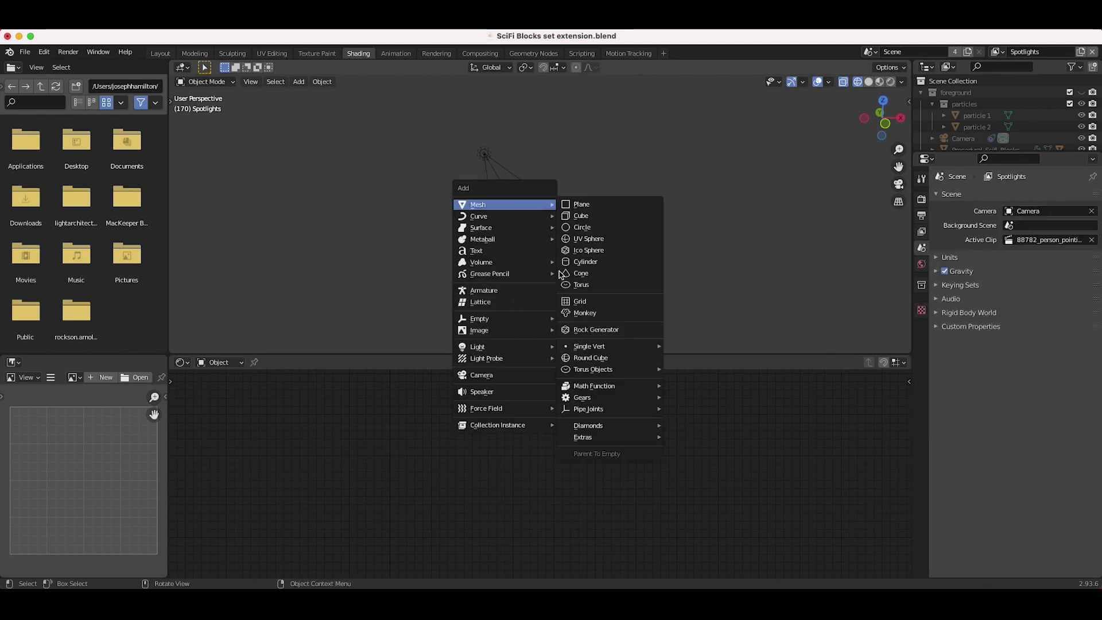
{"action": "left_click", "coordinate": [580, 278]}
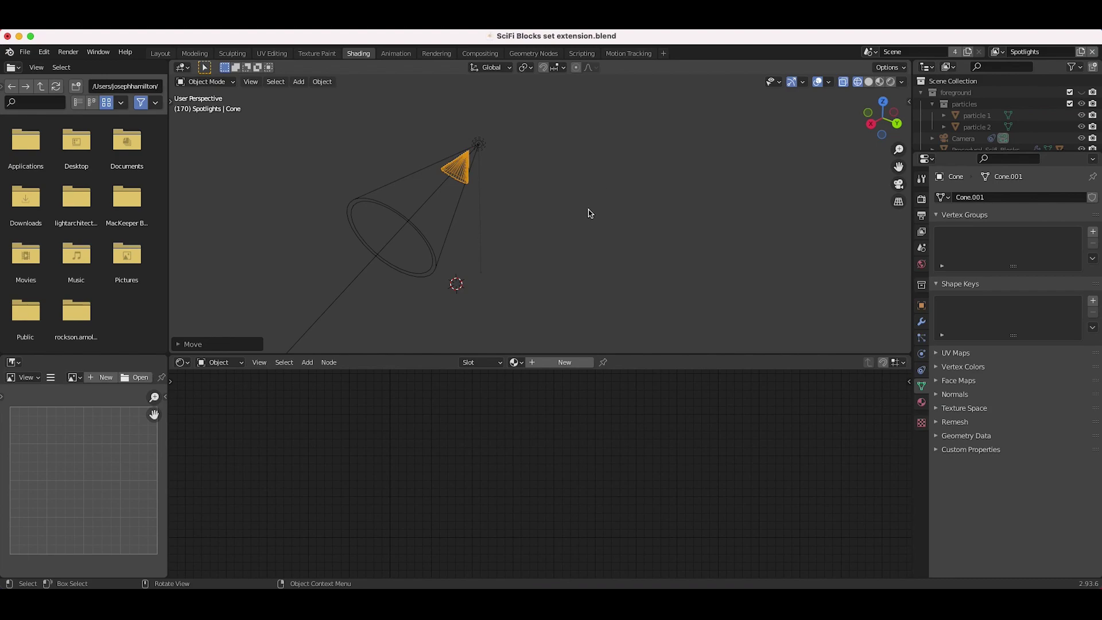
Rotate the cone about the global Z axis and move it so its tip lines up with the spot light's beam
{"action": "key", "text": "r"}
{"action": "right_click", "coordinate": [559, 231]}
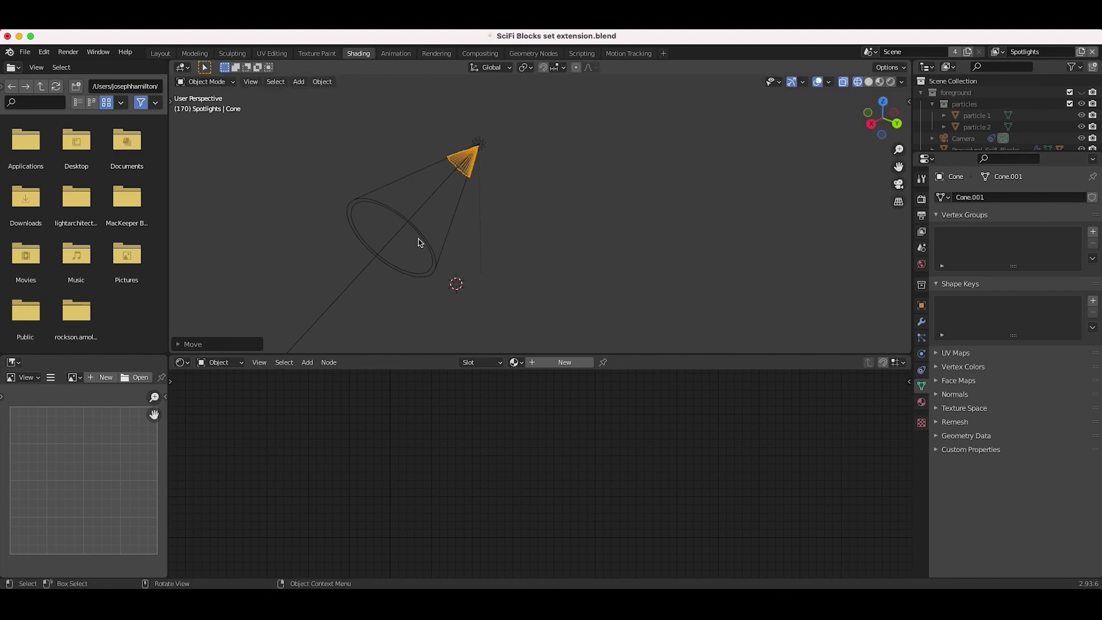
{"action": "scroll", "coordinate": [419, 243], "scroll_direction": "left", "scroll_amount": 5}
{"action": "key", "text": "r"}
{"action": "key", "text": "z"}
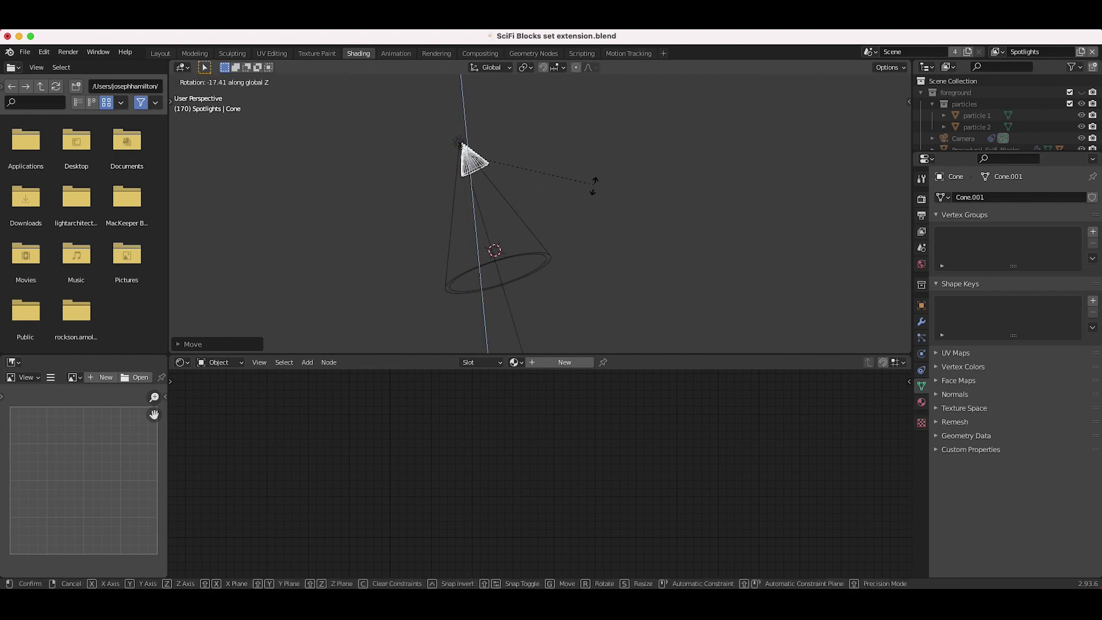
{"action": "left_click", "coordinate": [580, 202]}
{"action": "key", "text": "g"}
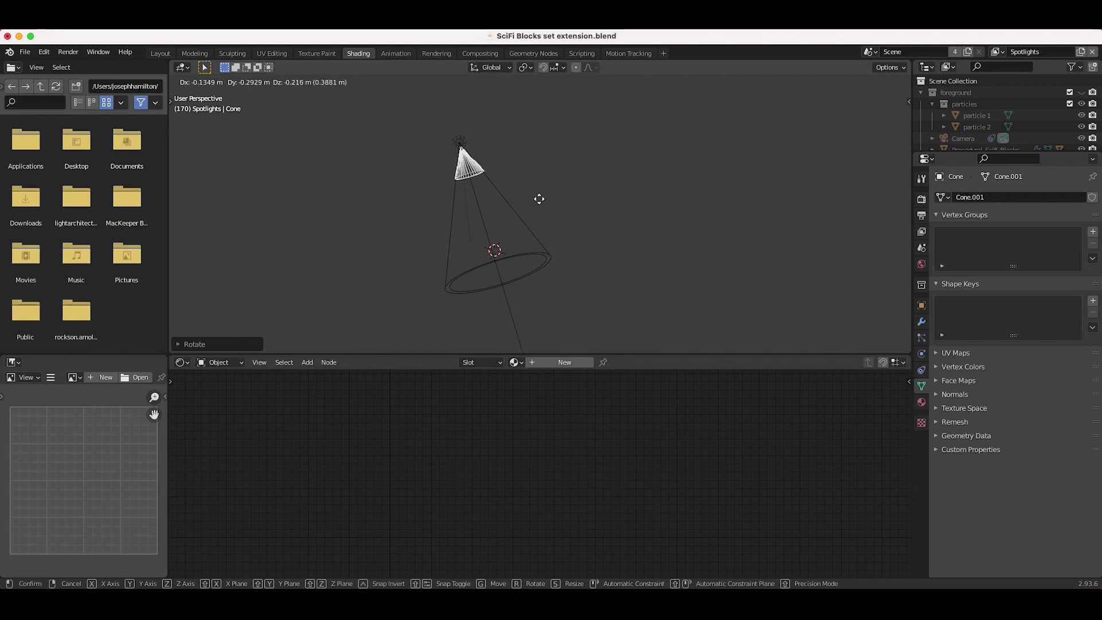
{"action": "left_click", "coordinate": [539, 199]}
Enlarge the cone to enclose the spot light's beam, checking the fit in Solid and Wireframe shading
{"action": "scroll", "coordinate": [441, 234], "scroll_direction": "left", "scroll_amount": 5}
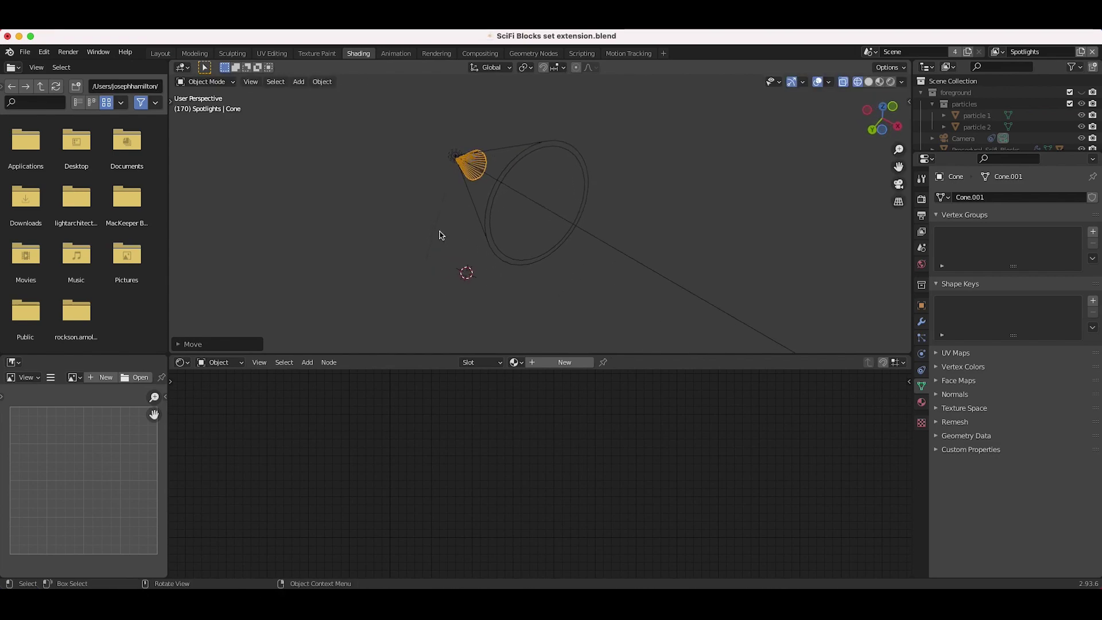
{"action": "scroll", "coordinate": [440, 235], "scroll_direction": "left", "scroll_amount": 3}
{"action": "scroll", "coordinate": [570, 166], "scroll_direction": "up", "scroll_amount": 5}
{"action": "scroll", "coordinate": [485, 244], "scroll_direction": "left", "scroll_amount": 5}
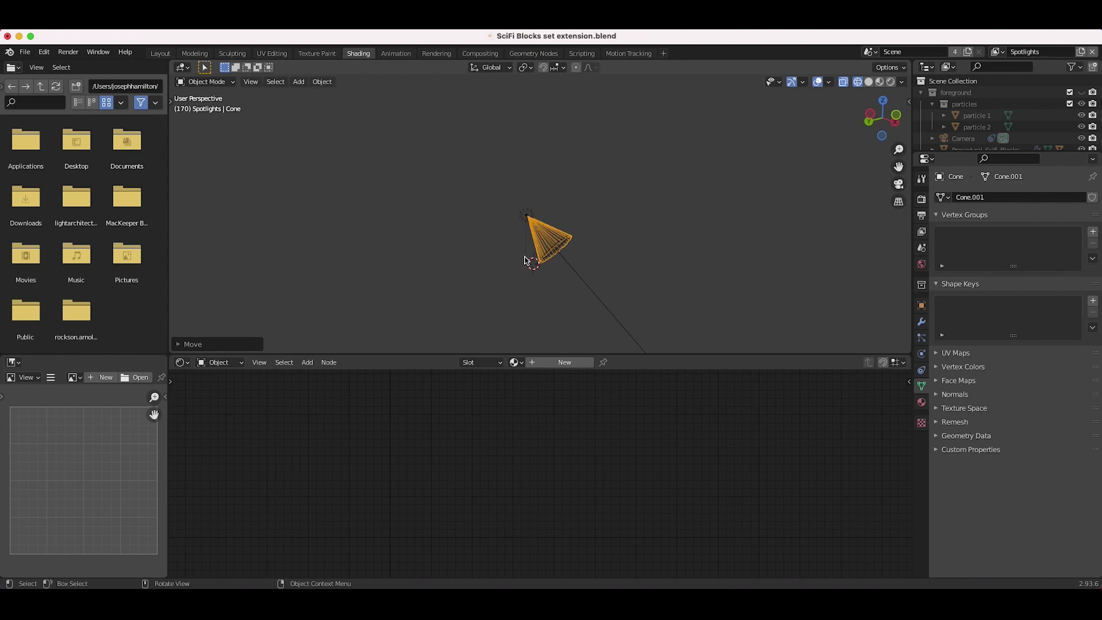
{"action": "key", "text": "z"}
{"action": "left_click", "coordinate": [585, 261]}
{"action": "scroll", "coordinate": [571, 255], "scroll_direction": "up", "scroll_amount": 5}
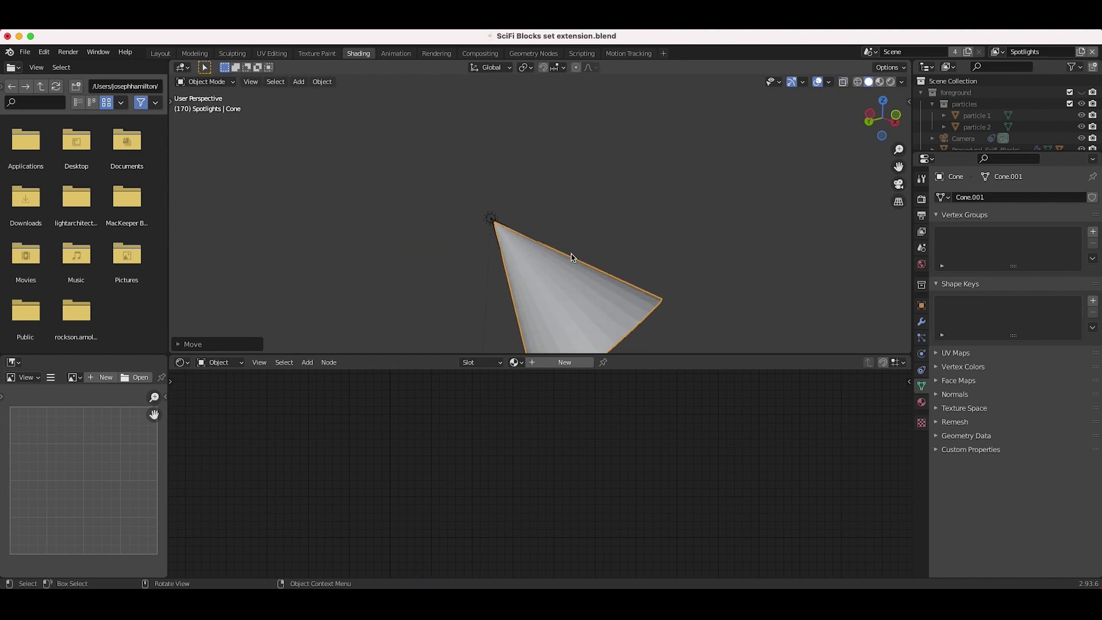
{"action": "scroll", "coordinate": [571, 254], "scroll_direction": "left", "scroll_amount": 5}
{"action": "left_click", "coordinate": [635, 248]}
{"action": "key", "text": "z"}
{"action": "left_click", "coordinate": [436, 257]}
{"action": "scroll", "coordinate": [625, 282], "scroll_direction": "left", "scroll_amount": 5}
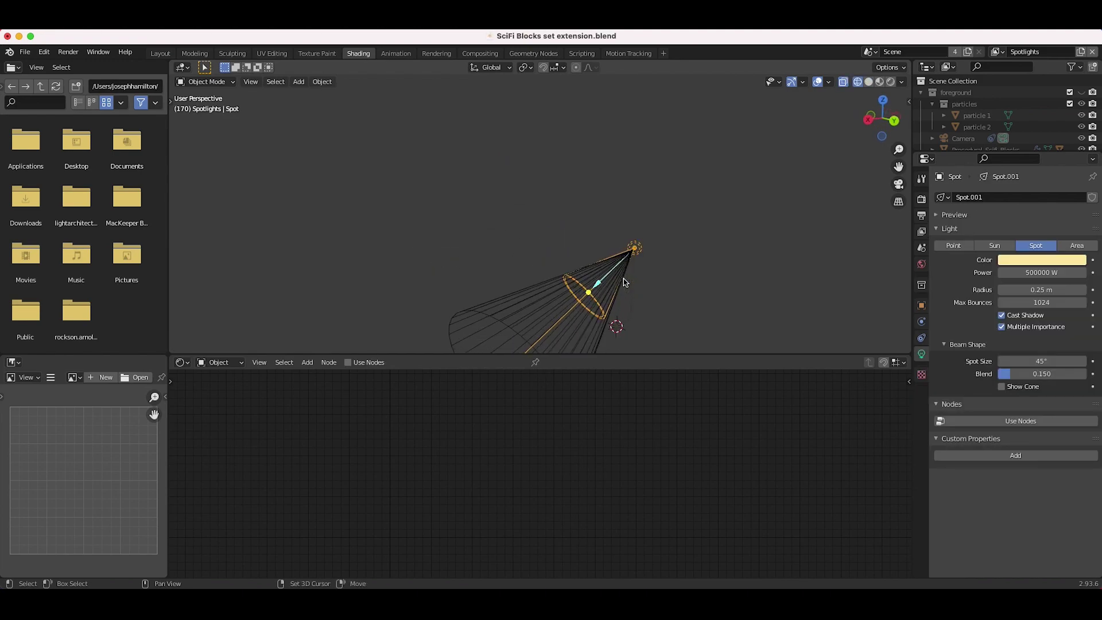
Give the cone a new material, replacing the Principled BSDF with a Volume Scatter node connected to the output's Volume
{"action": "left_click", "coordinate": [547, 219]}
{"action": "left_click", "coordinate": [562, 362]}
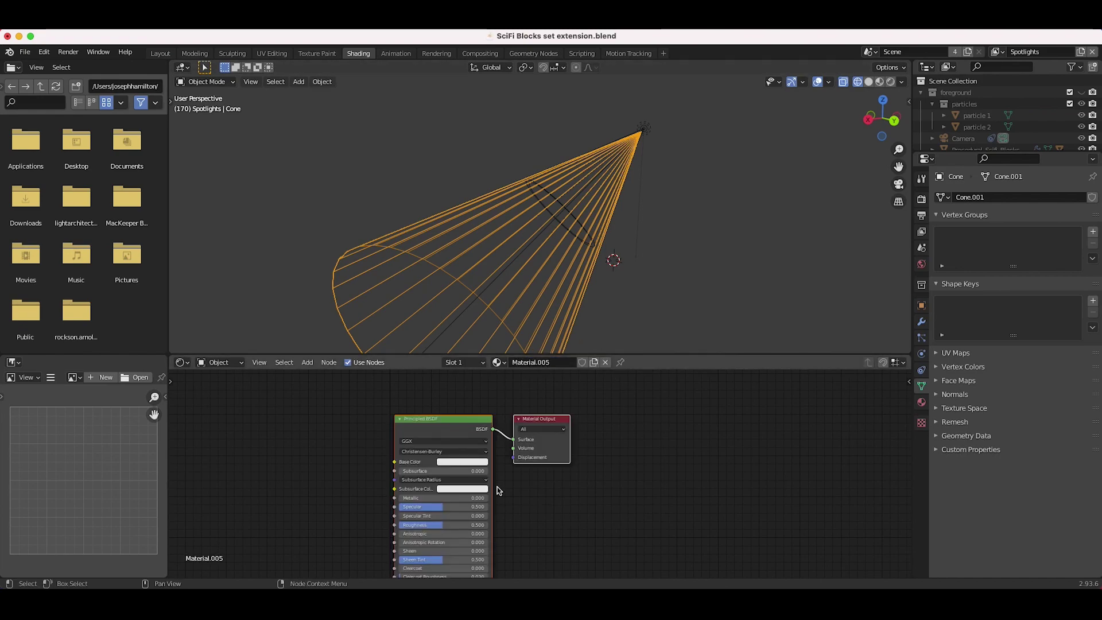
{"action": "key", "text": "Delete"}
{"action": "scroll", "coordinate": [620, 246], "scroll_direction": "left", "scroll_amount": 5}
{"action": "key", "text": "shift+a"}
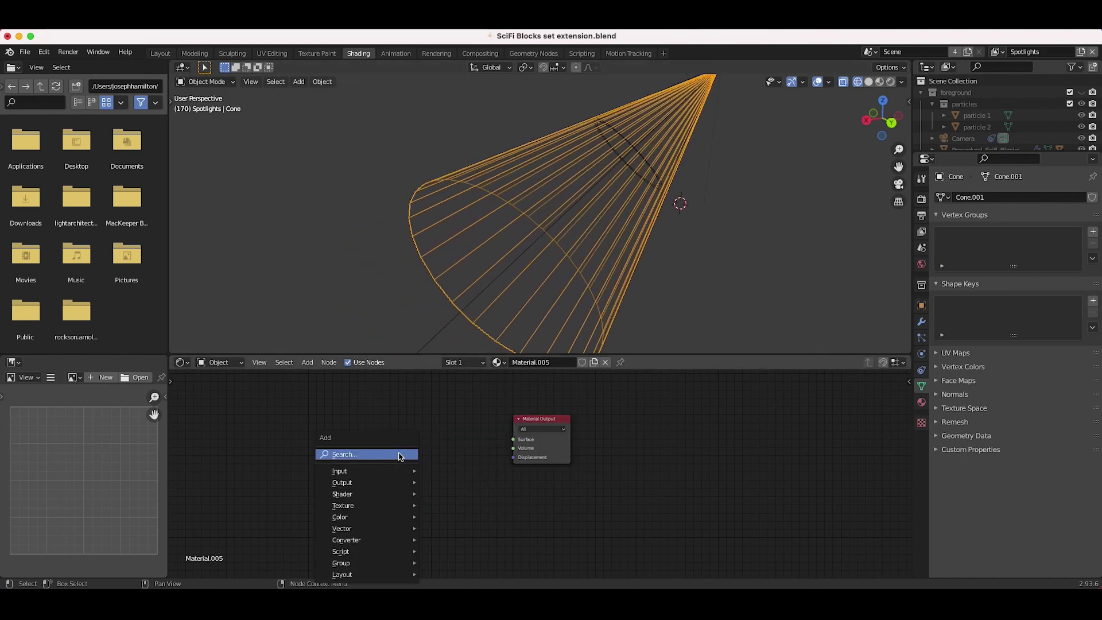
{"action": "mouse_move", "coordinate": [367, 493]}
{"action": "left_click", "coordinate": [458, 493]}
{"action": "left_click", "coordinate": [379, 420]}
{"action": "left_click_drag", "start_coordinate": [434, 430], "coordinate": [513, 448]}
Switch the viewport to Rendered shading and set the cone's Volume Scatter density to 0.02
{"action": "key", "text": "z"}
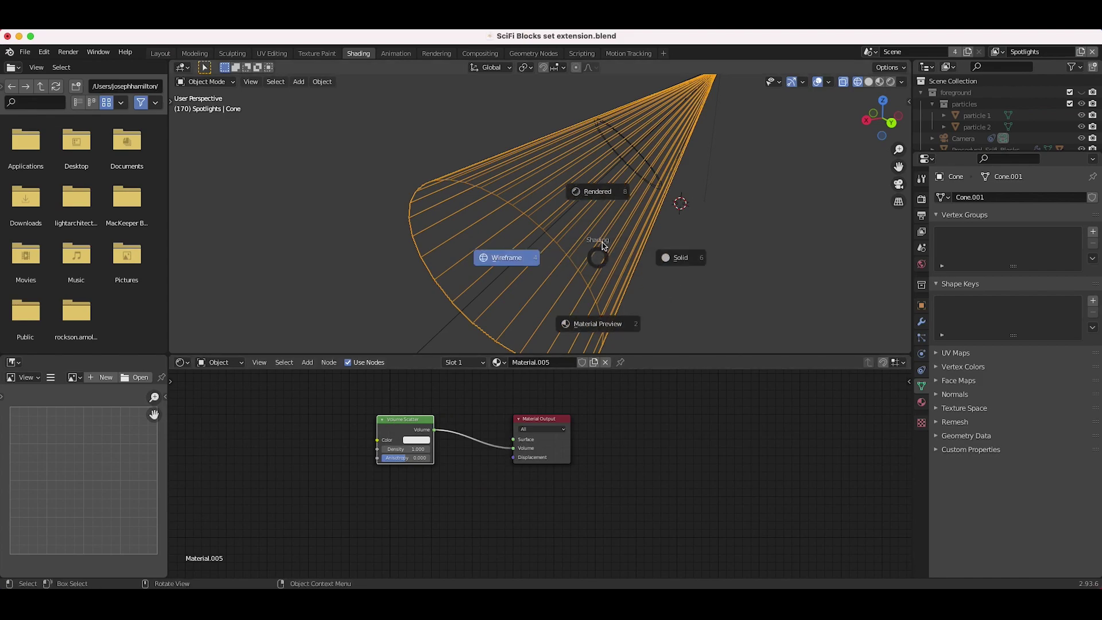
{"action": "left_click", "coordinate": [605, 219]}
{"action": "scroll", "coordinate": [303, 290], "scroll_direction": "down", "scroll_amount": 4}
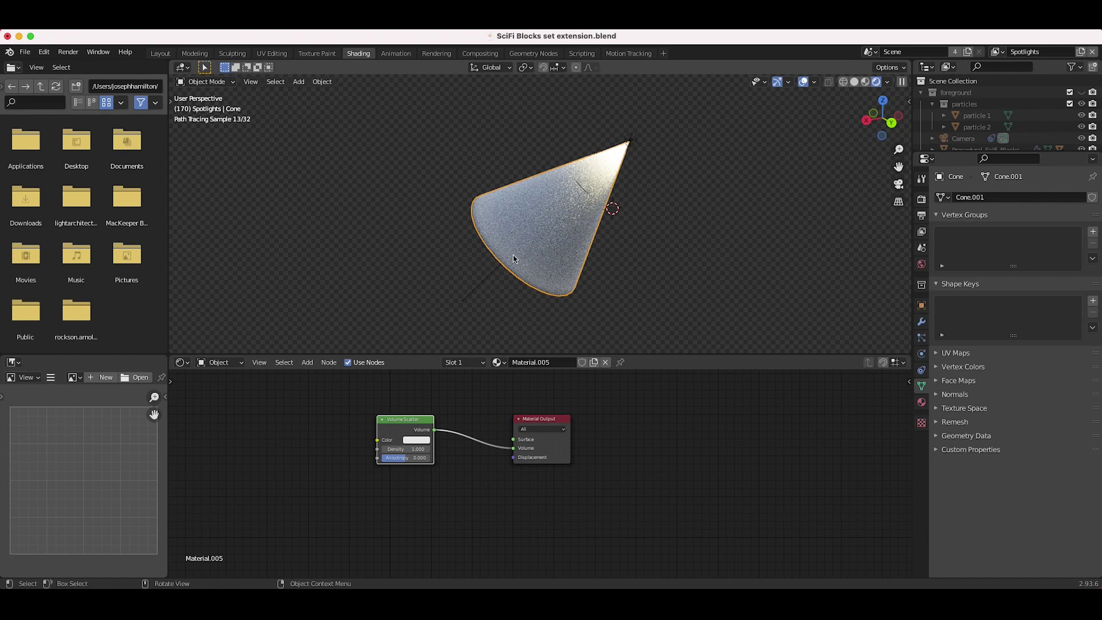
{"action": "left_click", "coordinate": [405, 449]}
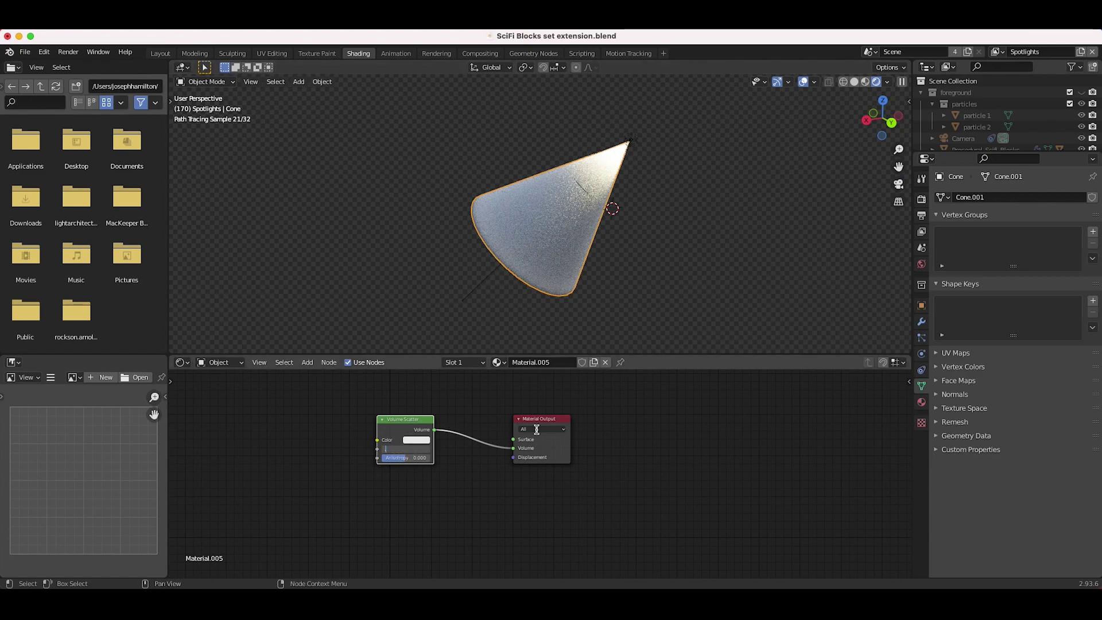
{"action": "type", "text": "0.02"}
{"action": "key", "text": "Return"}
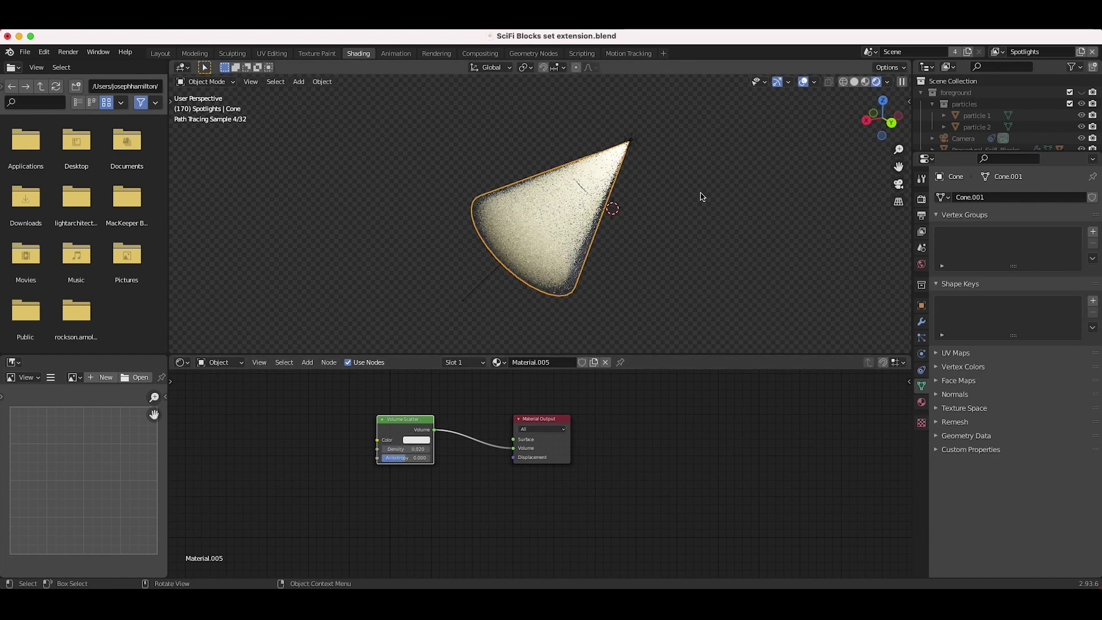
{"action": "left_click", "coordinate": [654, 217]}
{"action": "middle_click_drag", "start_coordinate": [654, 217], "coordinate": [594, 230]}
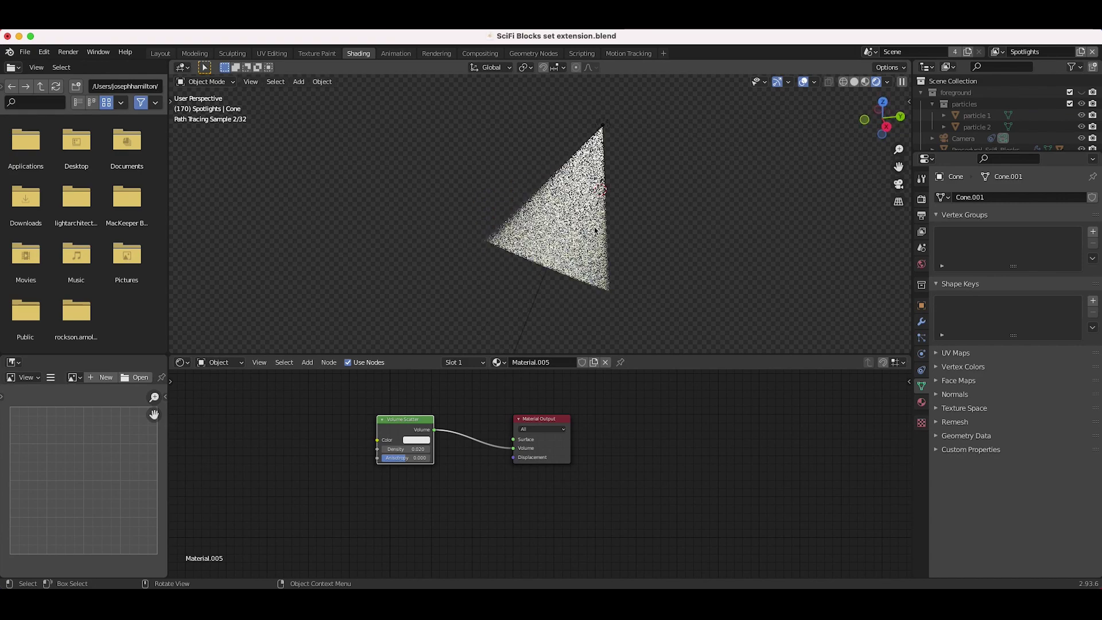
Return to Solid shading, parent the cone to the spot light with the Object option, and rotate the light together with its cone
{"action": "key", "text": "z"}
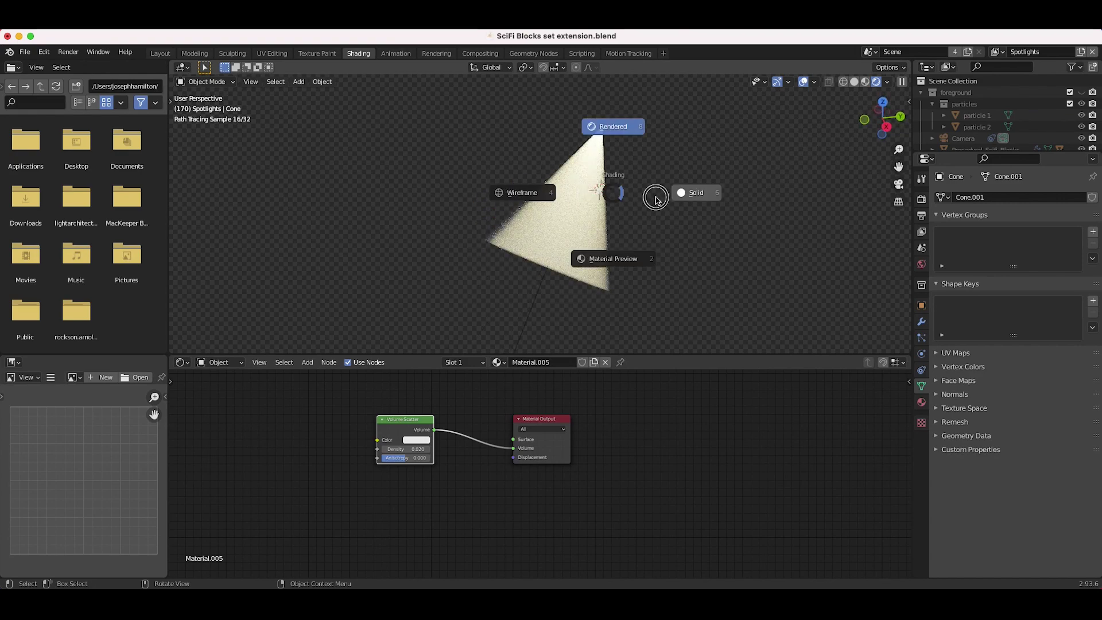
{"action": "left_click", "coordinate": [697, 193]}
{"action": "left_click", "coordinate": [569, 221]}
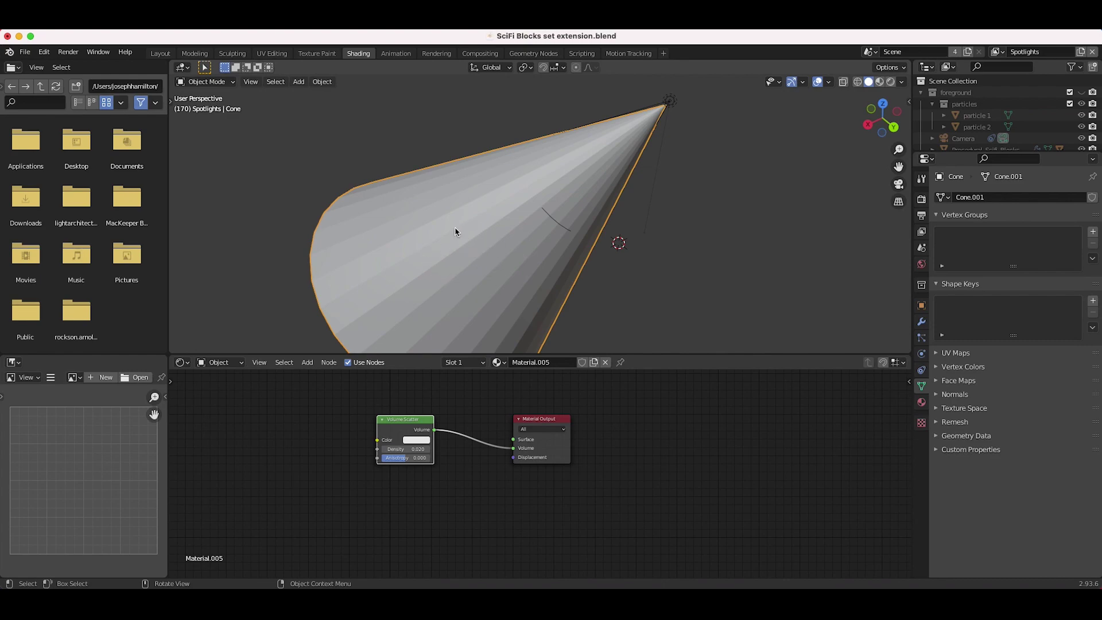
{"action": "left_click", "coordinate": [671, 102], "text": "shift"}
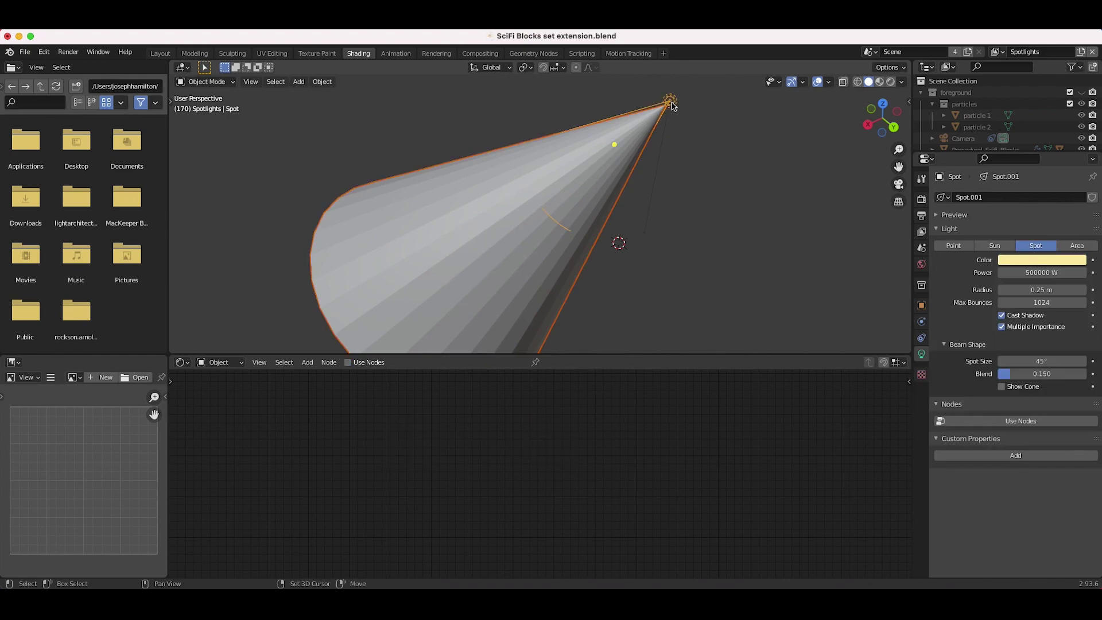
{"action": "key", "text": "ctrl+p"}
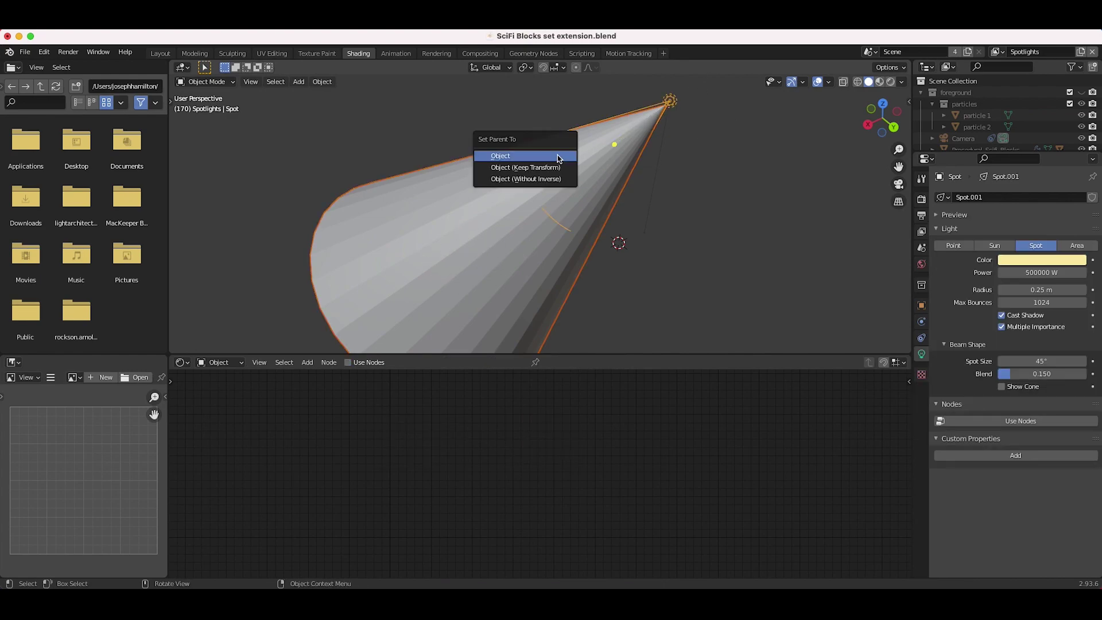
{"action": "left_click", "coordinate": [558, 157]}
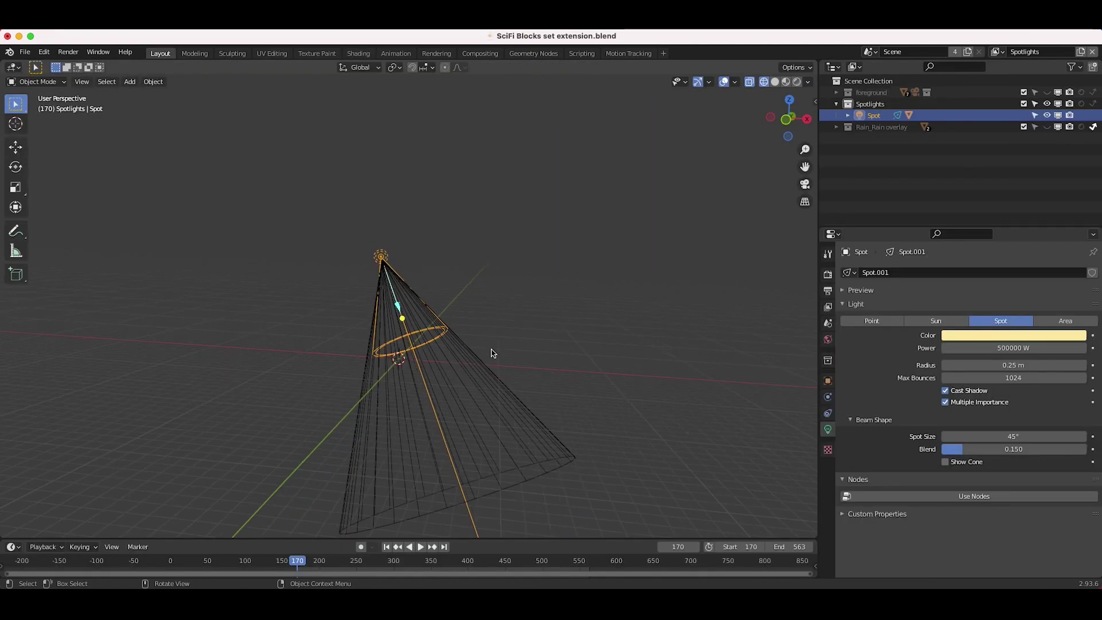
{"action": "key", "text": "r"}
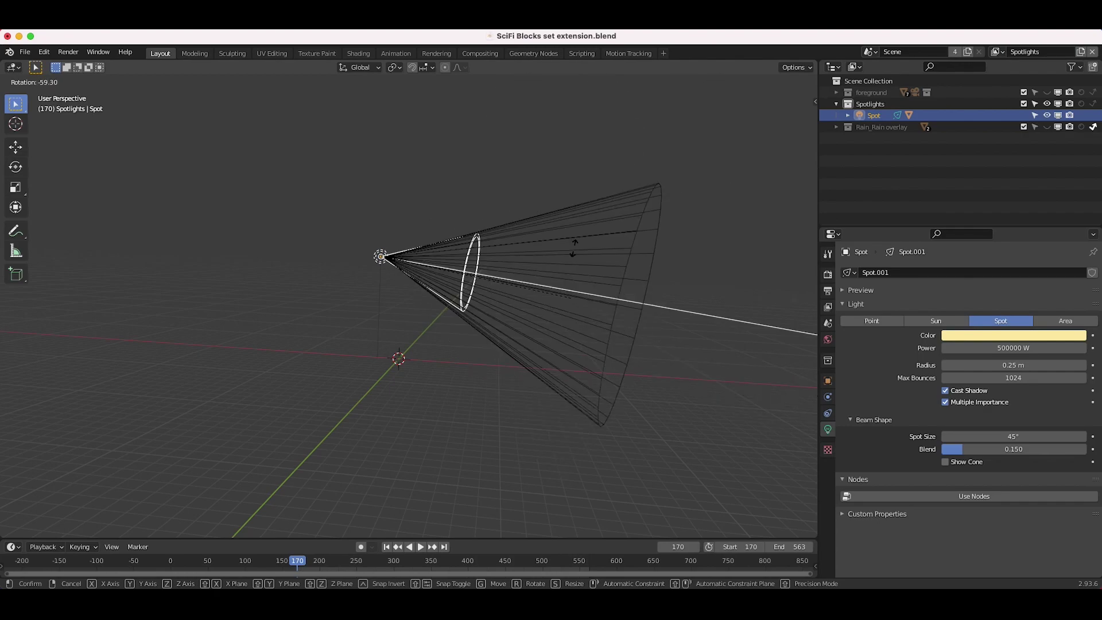
{"action": "left_click", "coordinate": [560, 335]}
Select the cone and scale it up uniformly by about 2.28 in Solid shading
{"action": "left_click", "coordinate": [529, 248]}
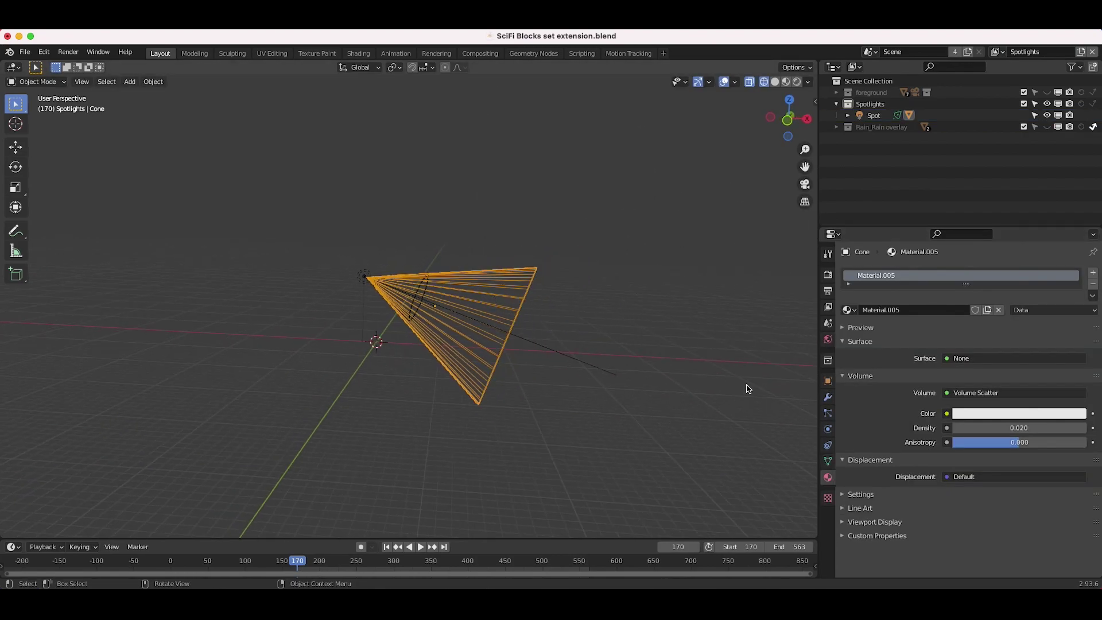
{"action": "key", "text": "shift+z"}
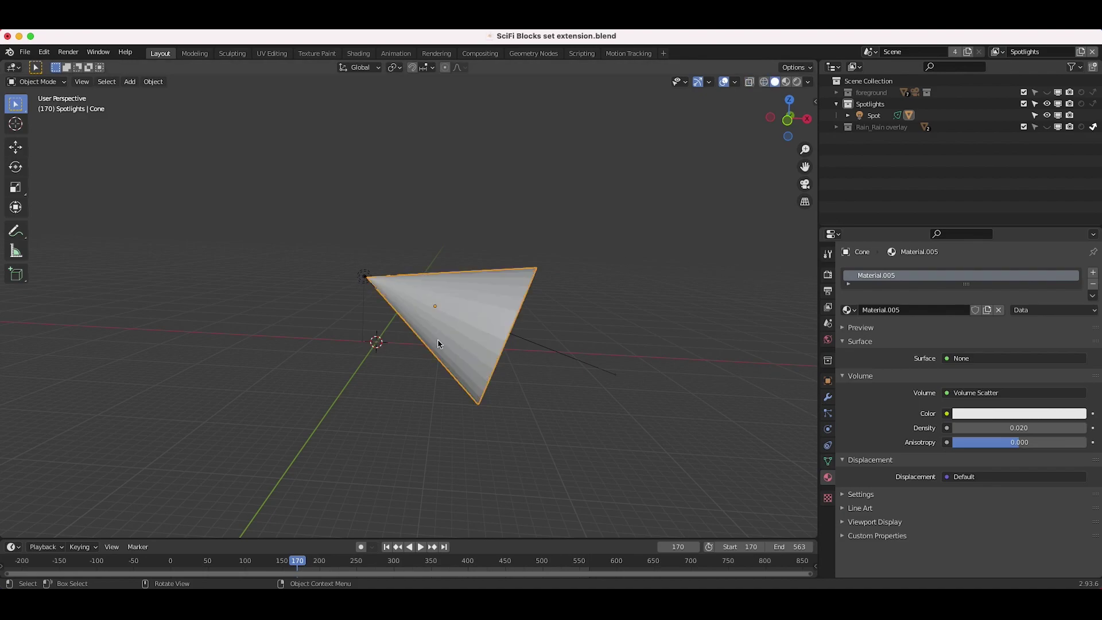
{"action": "key", "text": "z"}
{"action": "middle_click_drag", "start_coordinate": [515, 298], "coordinate": [522, 309]}
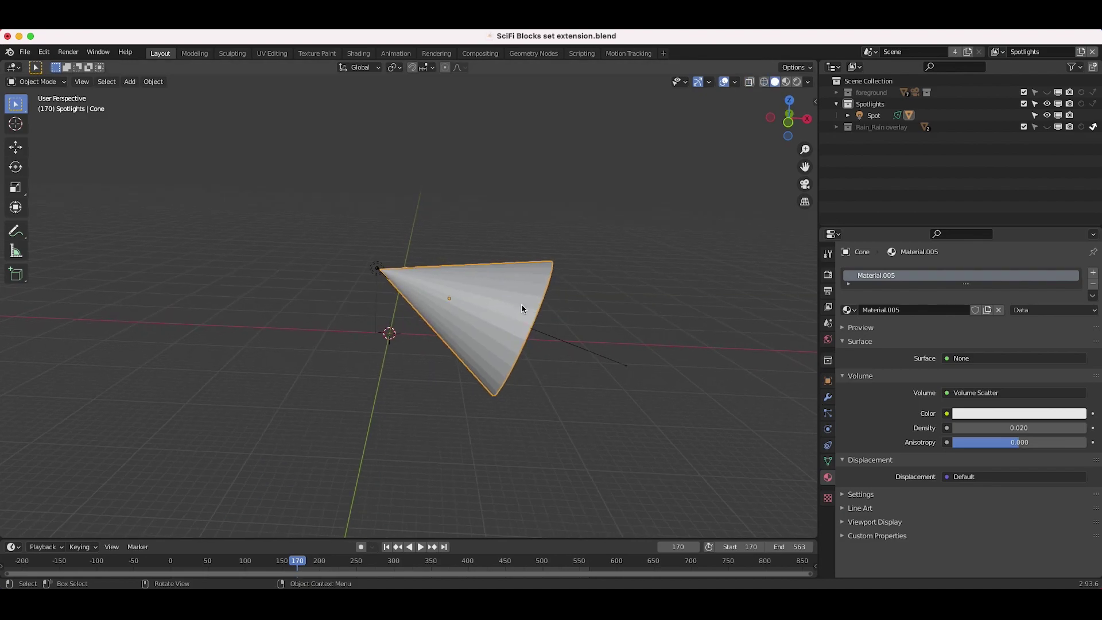
{"action": "key", "text": "s"}
{"action": "left_click", "coordinate": [741, 377]}
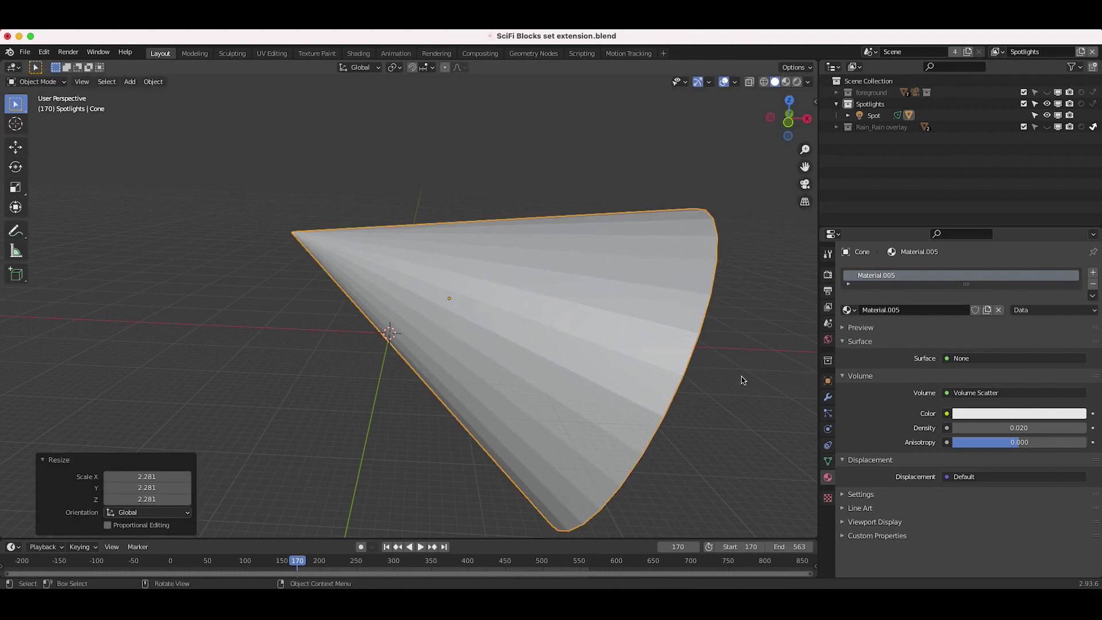
Move the enlarged cone so its tip sits at the spot light again
{"action": "key", "text": "g"}
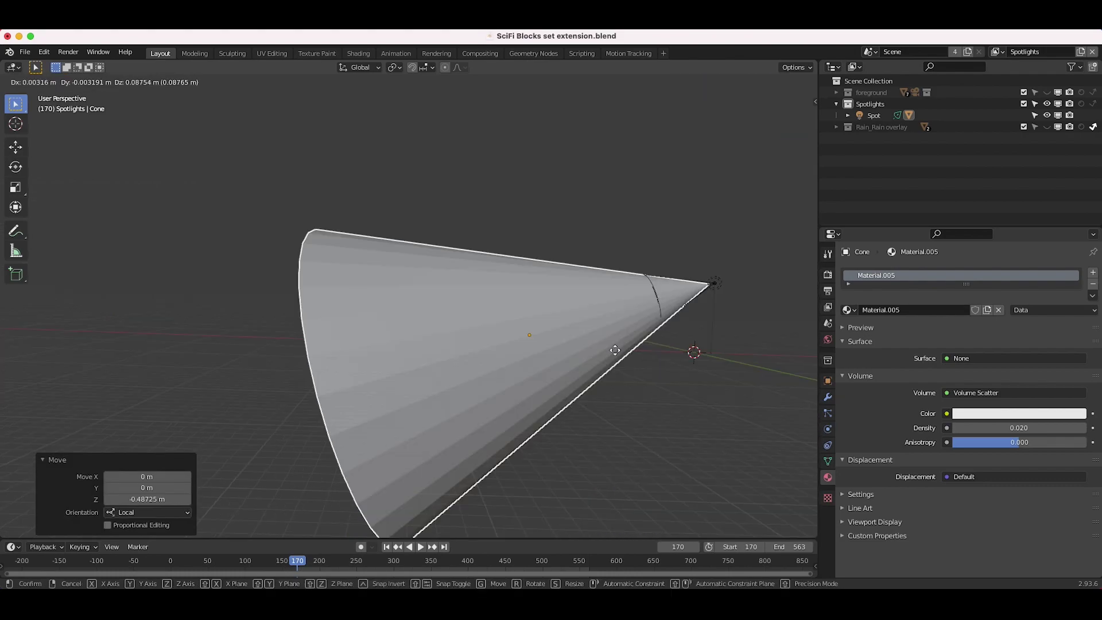
{"action": "left_click", "coordinate": [614, 349]}
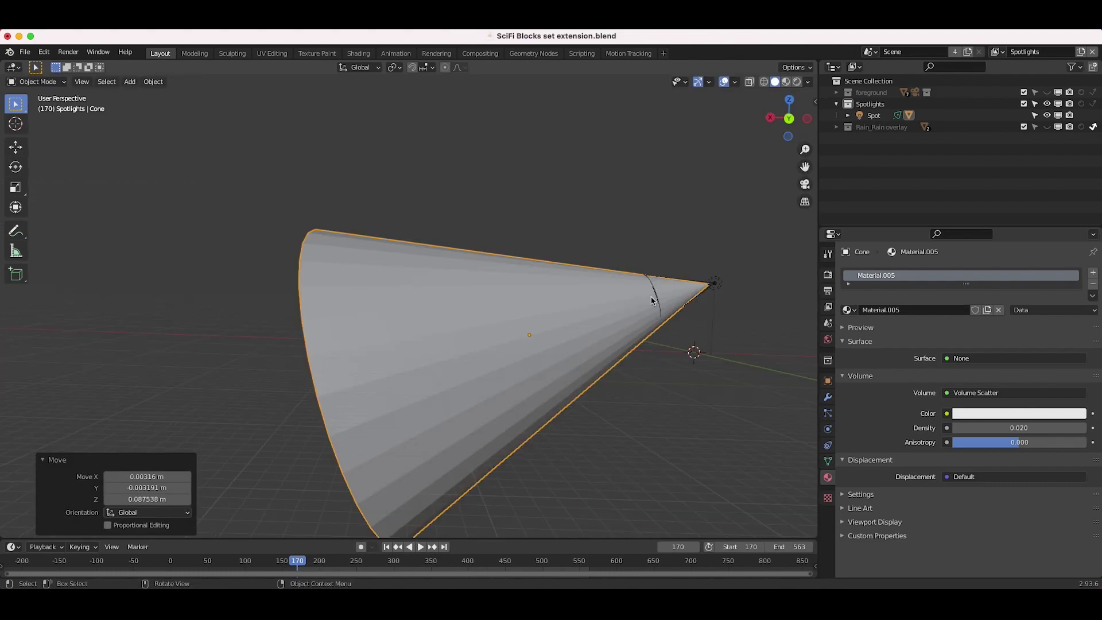
{"action": "middle_click_drag", "start_coordinate": [652, 297], "coordinate": [598, 260]}
{"action": "left_click", "coordinate": [587, 396]}
{"action": "left_click", "coordinate": [423, 343]}
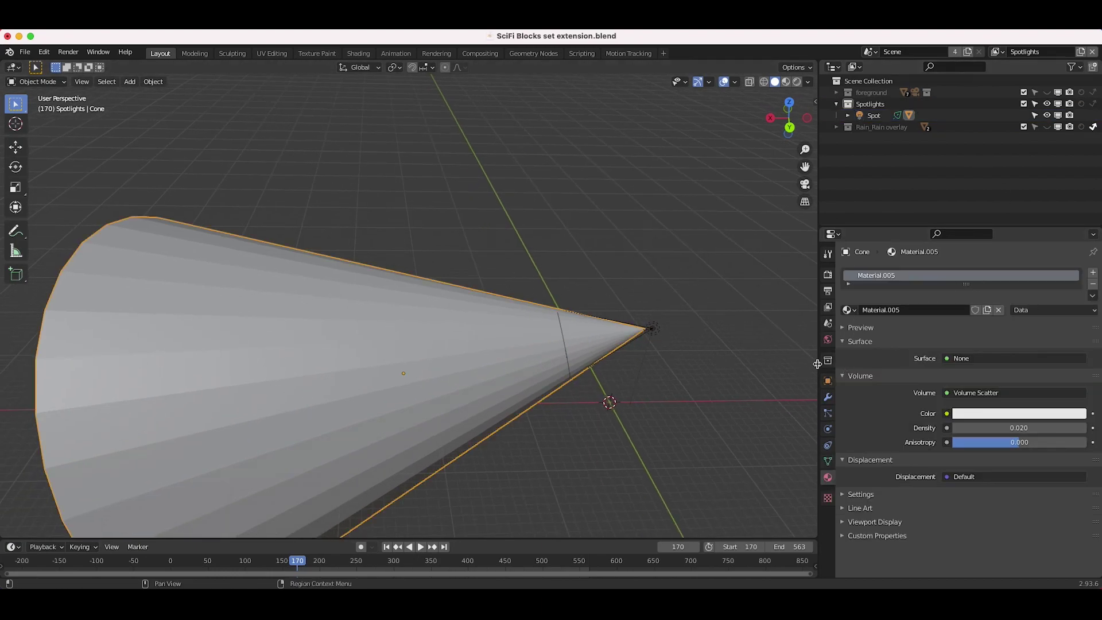
Set the cone's viewport display to Wire in its object properties
{"action": "left_click", "coordinate": [828, 381]}
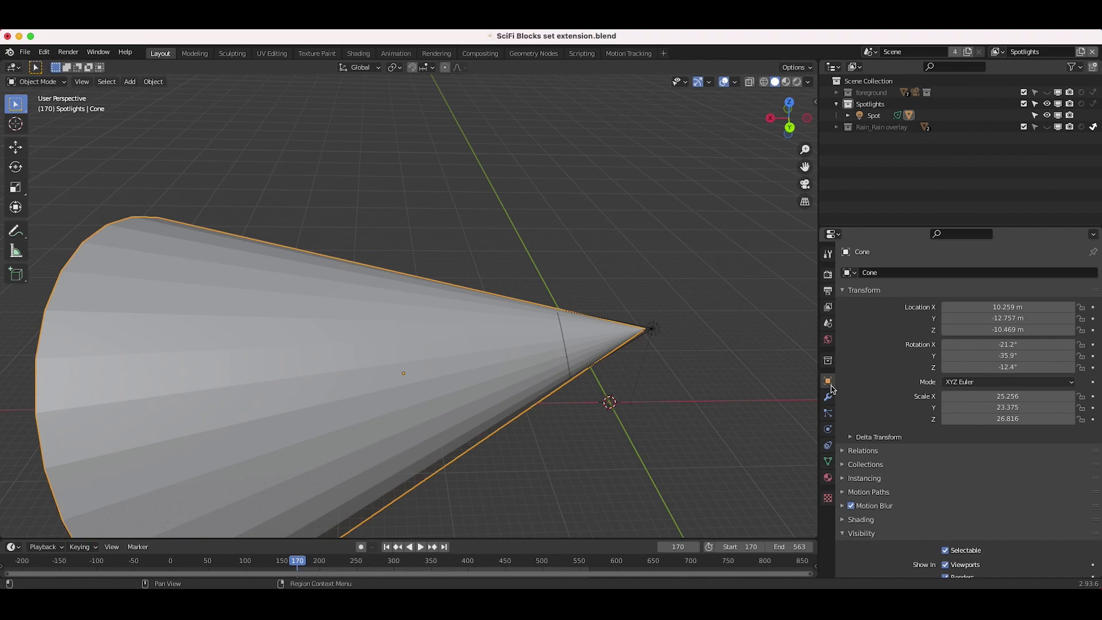
{"action": "scroll", "coordinate": [859, 321], "scroll_direction": "down", "scroll_amount": 10}
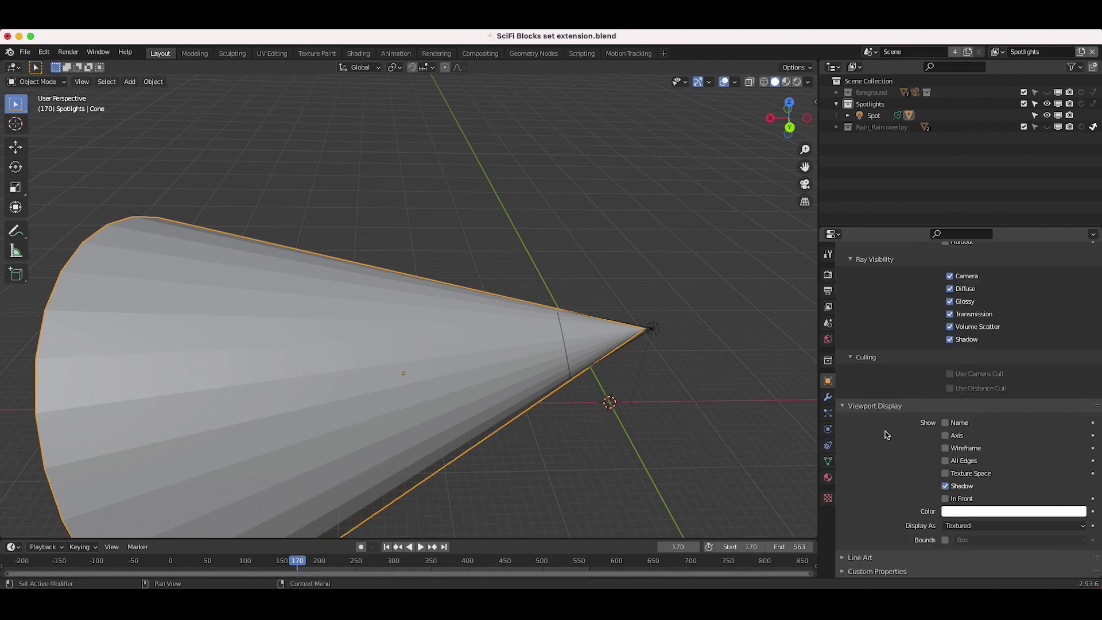
{"action": "left_click", "coordinate": [978, 526]}
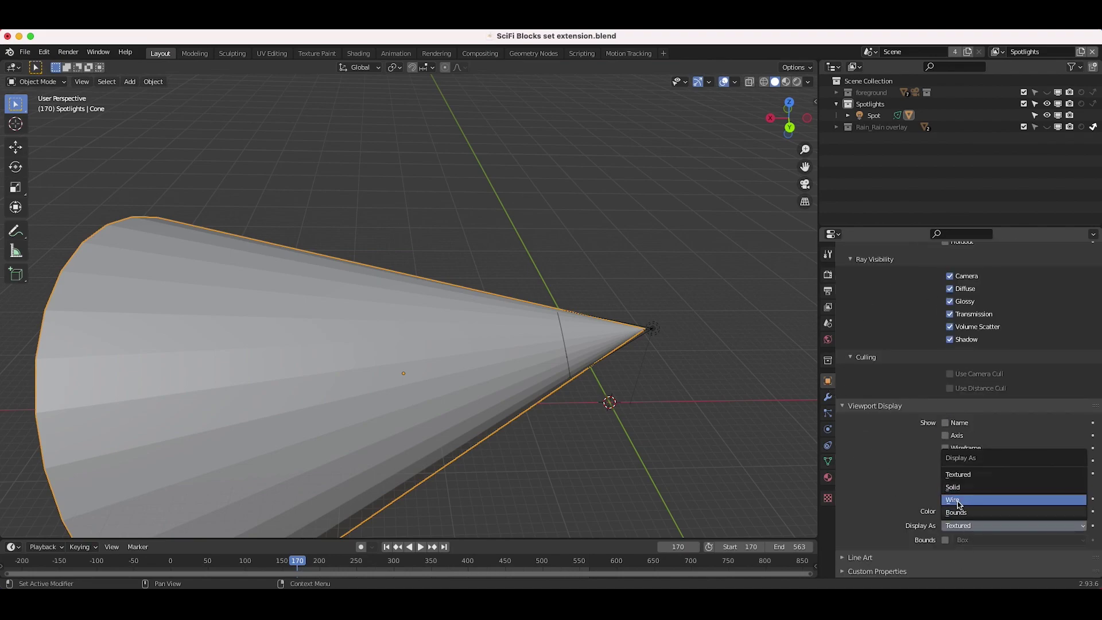
{"action": "left_click", "coordinate": [958, 500]}
{"action": "middle_click_drag", "start_coordinate": [366, 341], "coordinate": [375, 339]}
{"action": "scroll", "coordinate": [374, 338], "scroll_direction": "right", "scroll_amount": 15}
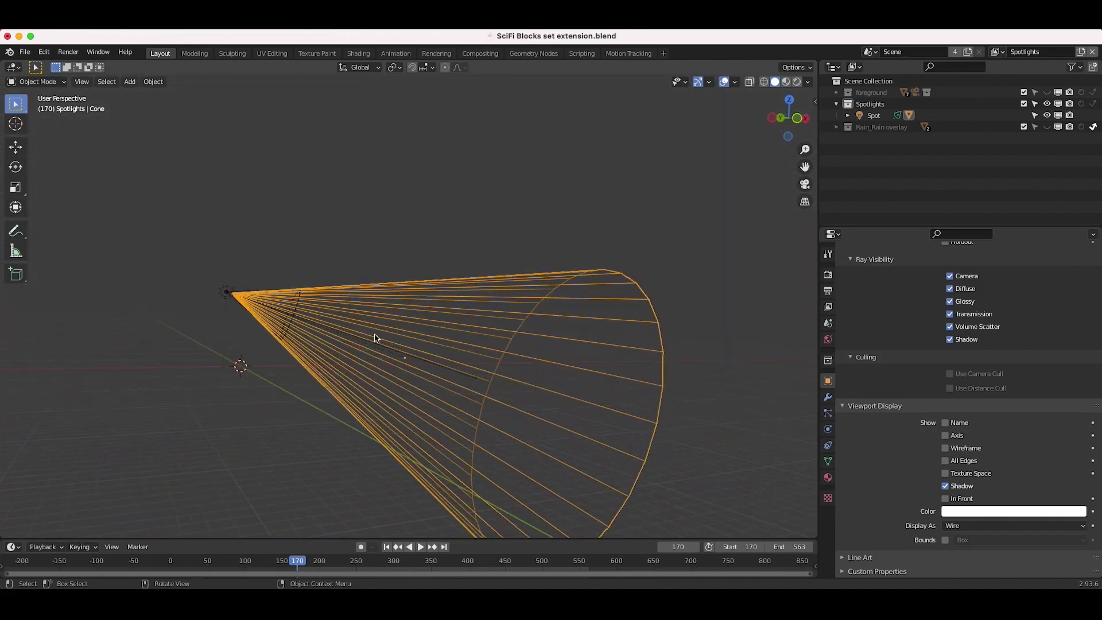
Switch the viewport to Rendered shading and examine the volumetric beam inside the cone from several angles
{"action": "scroll", "coordinate": [273, 388], "scroll_direction": "right", "scroll_amount": 5}
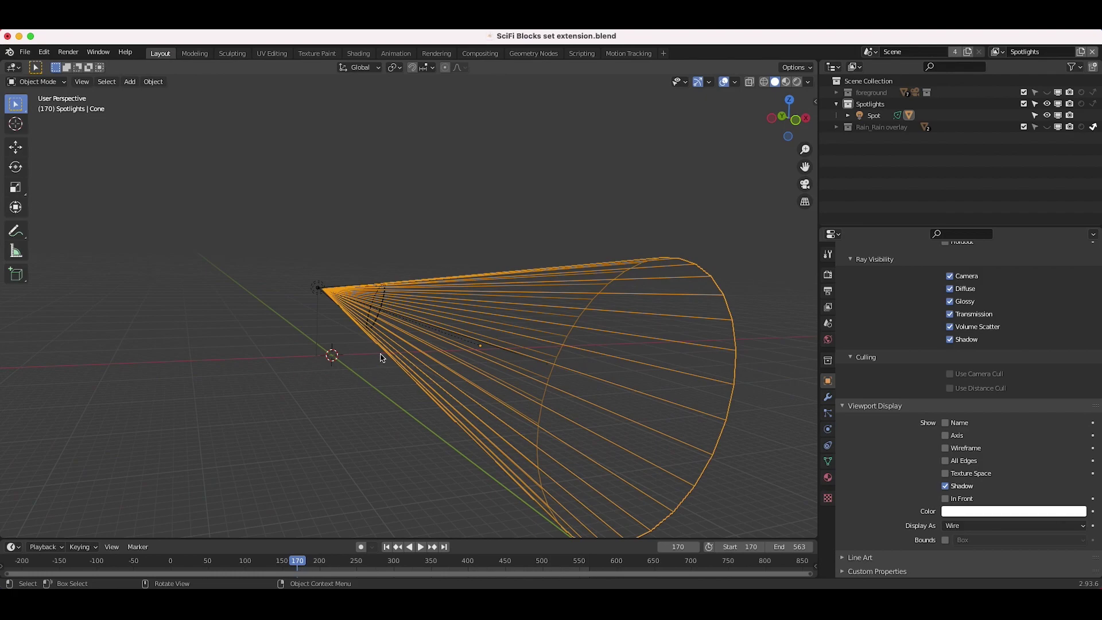
{"action": "key", "text": "z"}
{"action": "left_click", "coordinate": [385, 275]}
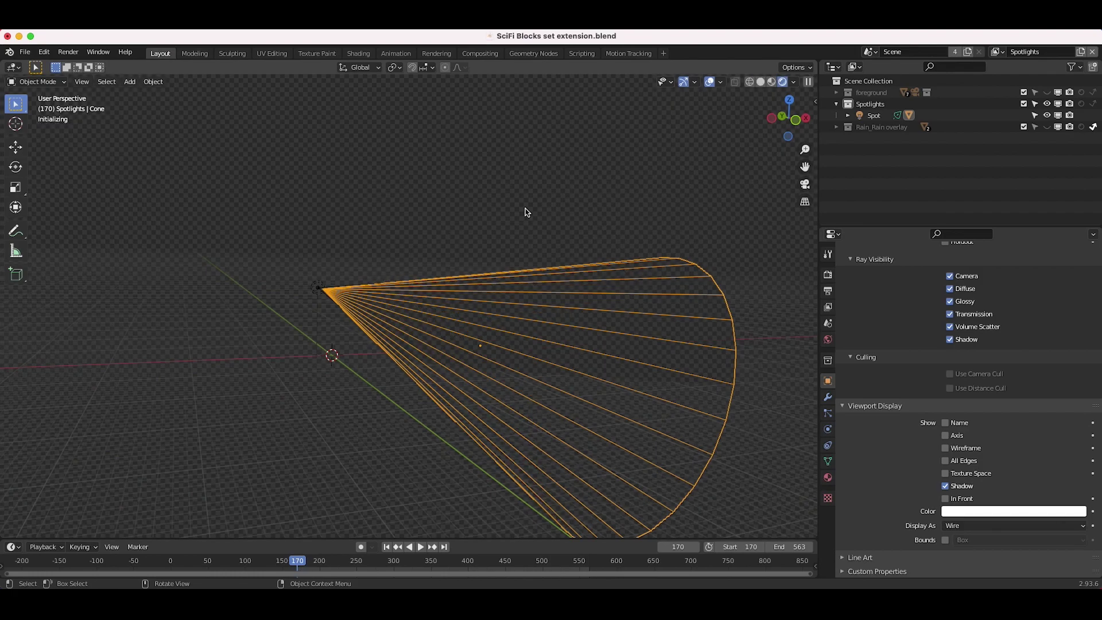
{"action": "left_click", "coordinate": [525, 212]}
{"action": "scroll", "coordinate": [525, 213], "scroll_direction": "down", "scroll_amount": 3}
{"action": "scroll", "coordinate": [691, 335], "scroll_direction": "right", "scroll_amount": 5}
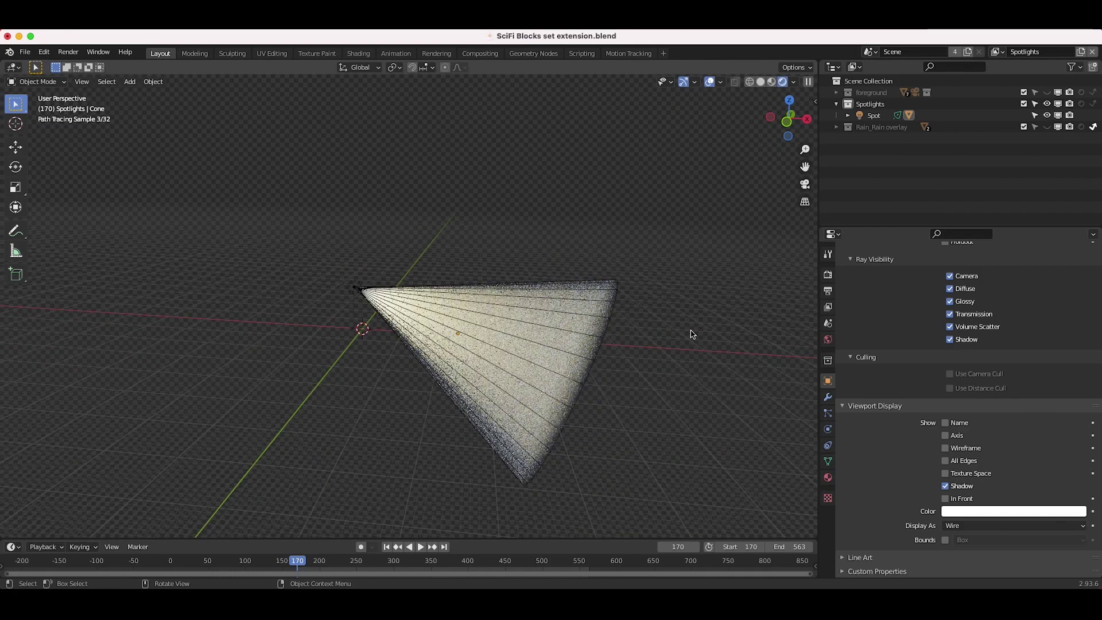
{"action": "scroll", "coordinate": [659, 359], "scroll_direction": "right", "scroll_amount": 6}
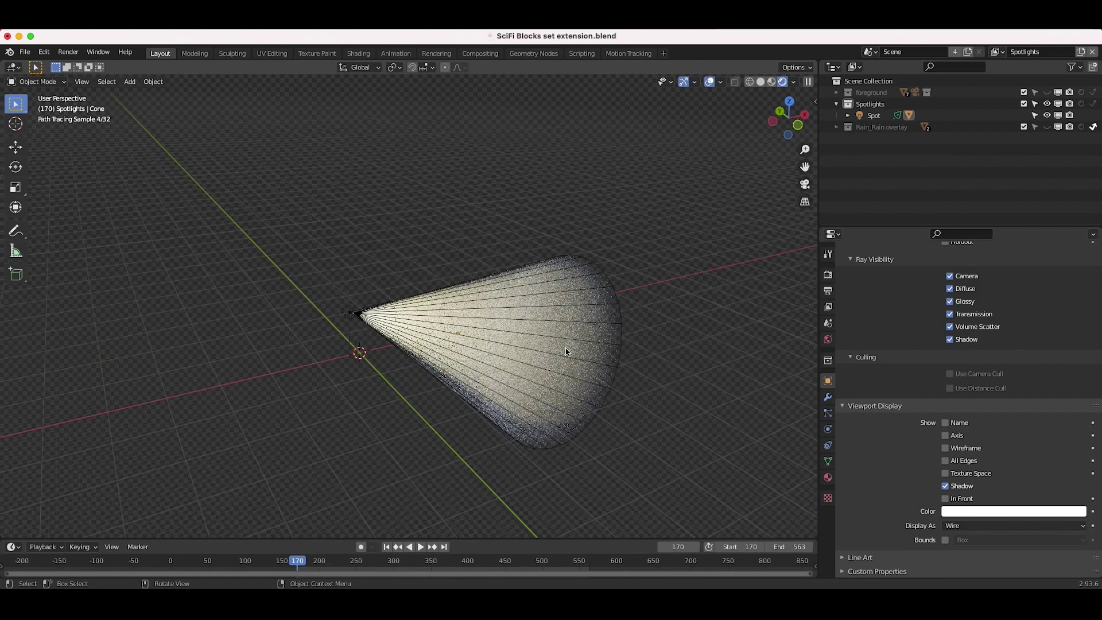
{"action": "scroll", "coordinate": [603, 337], "scroll_direction": "right", "scroll_amount": 6}
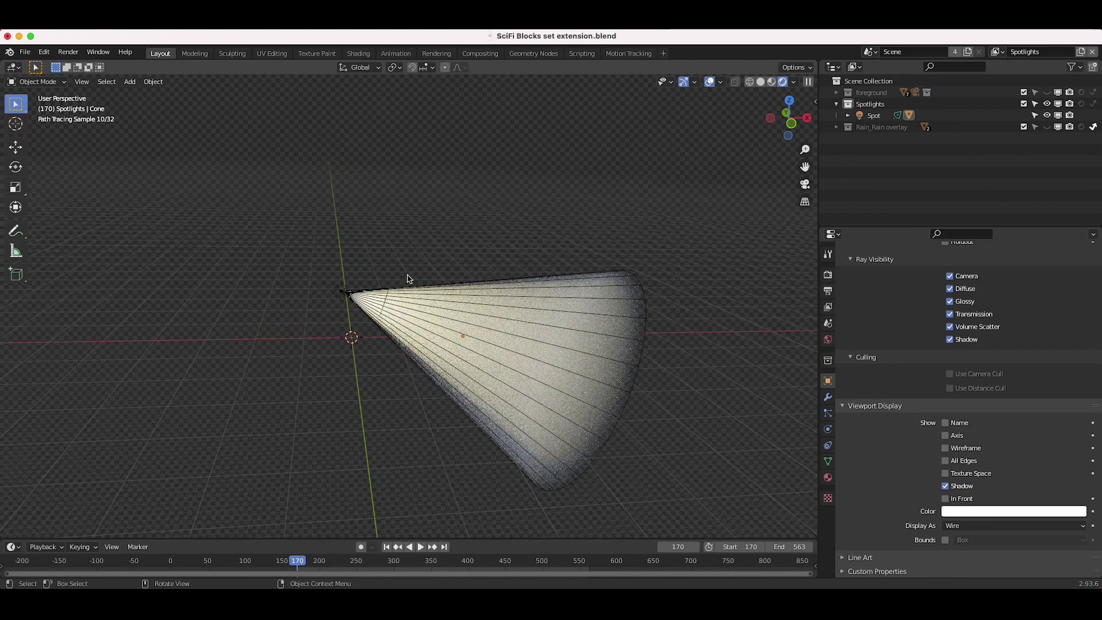
Select the spot light and set its beam shape Blend to 1.000 in the light properties
{"action": "left_click", "coordinate": [331, 285]}
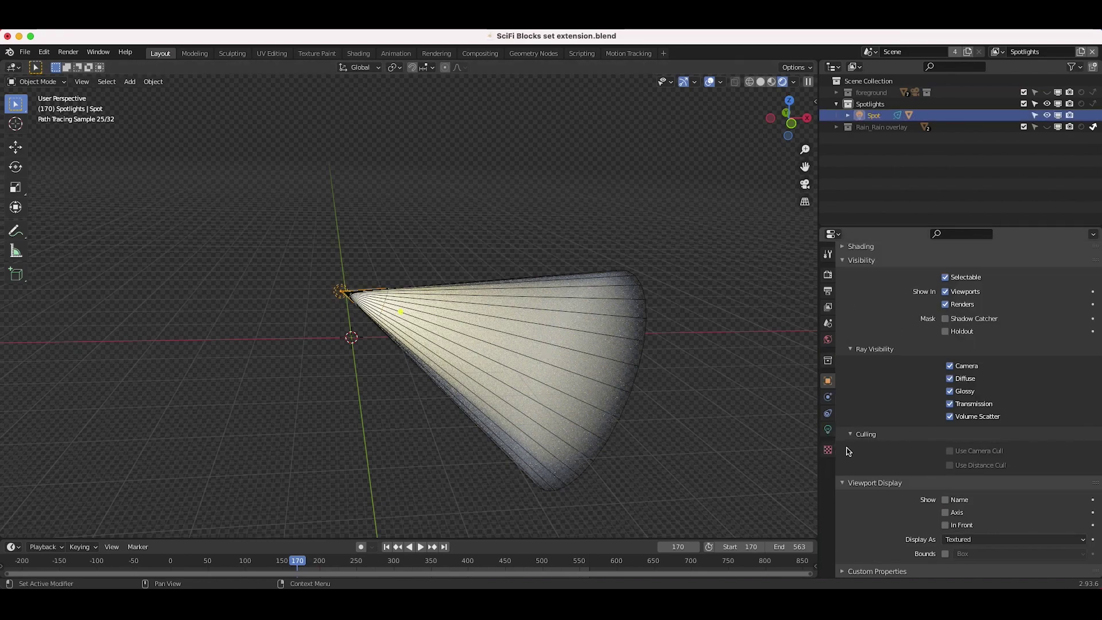
{"action": "left_click", "coordinate": [827, 430]}
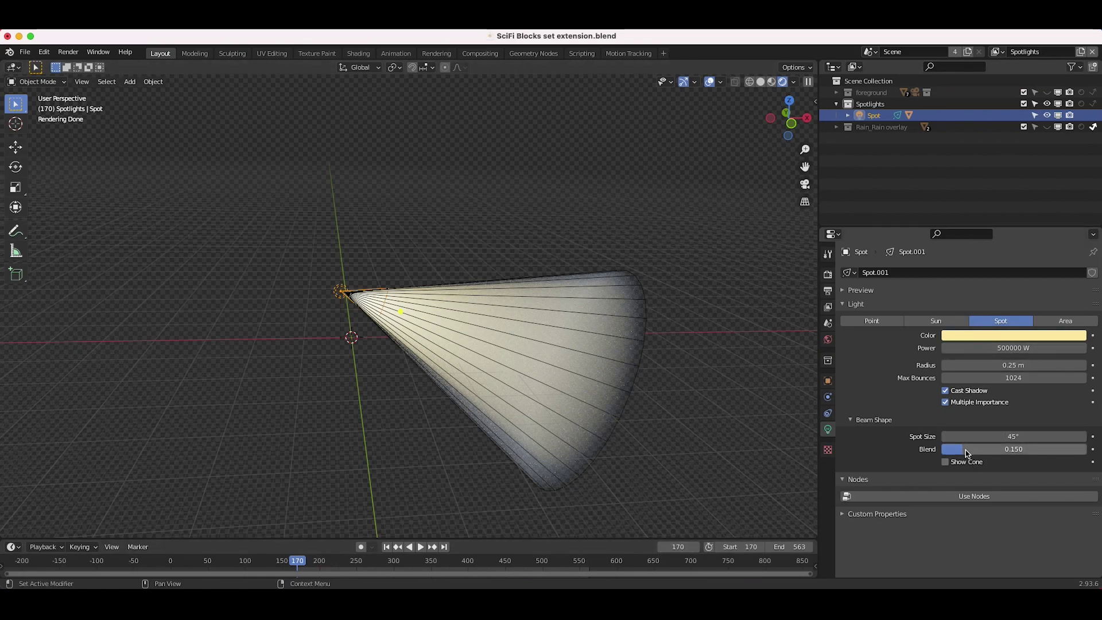
{"action": "left_click_drag", "start_coordinate": [967, 454], "coordinate": [1085, 453]}
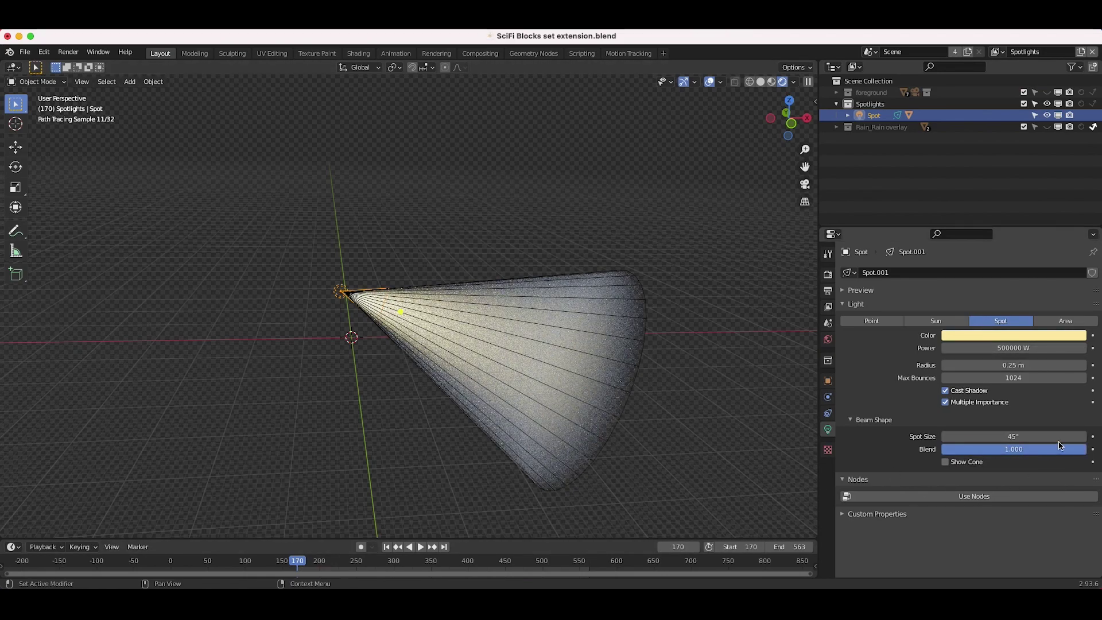
Compare beam edge softness by lowering the spot light's Blend to 0.000 and raising it back to 1.000
{"action": "left_click", "coordinate": [1007, 449]}
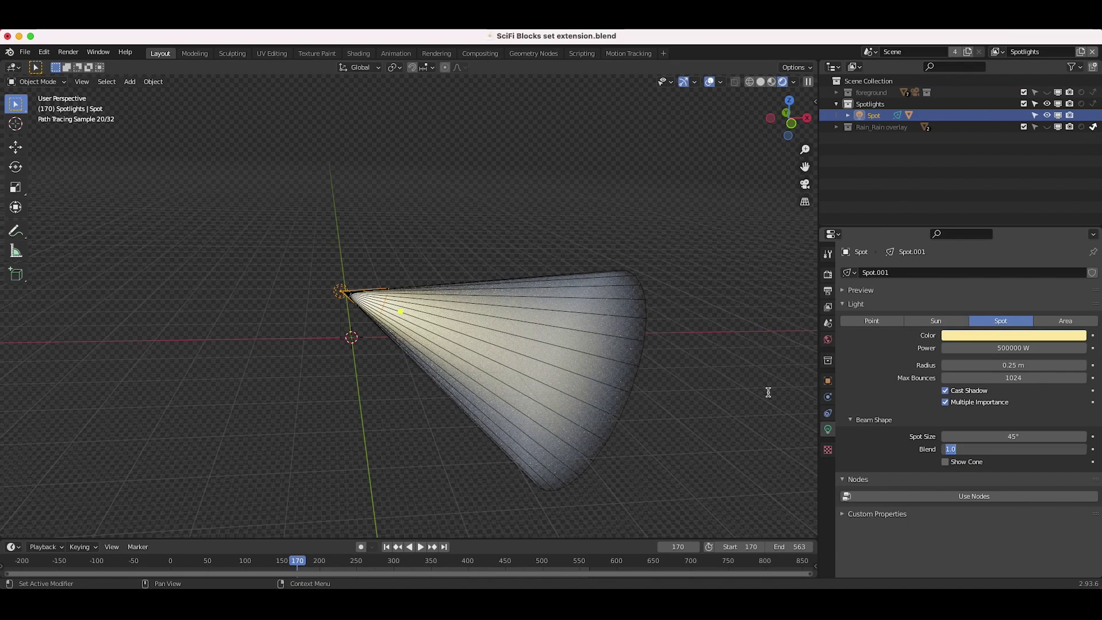
{"action": "key", "text": "Return"}
{"action": "left_click", "coordinate": [1018, 478]}
{"action": "left_click_drag", "start_coordinate": [1019, 450], "coordinate": [942, 451]}
{"action": "left_click", "coordinate": [385, 280]}
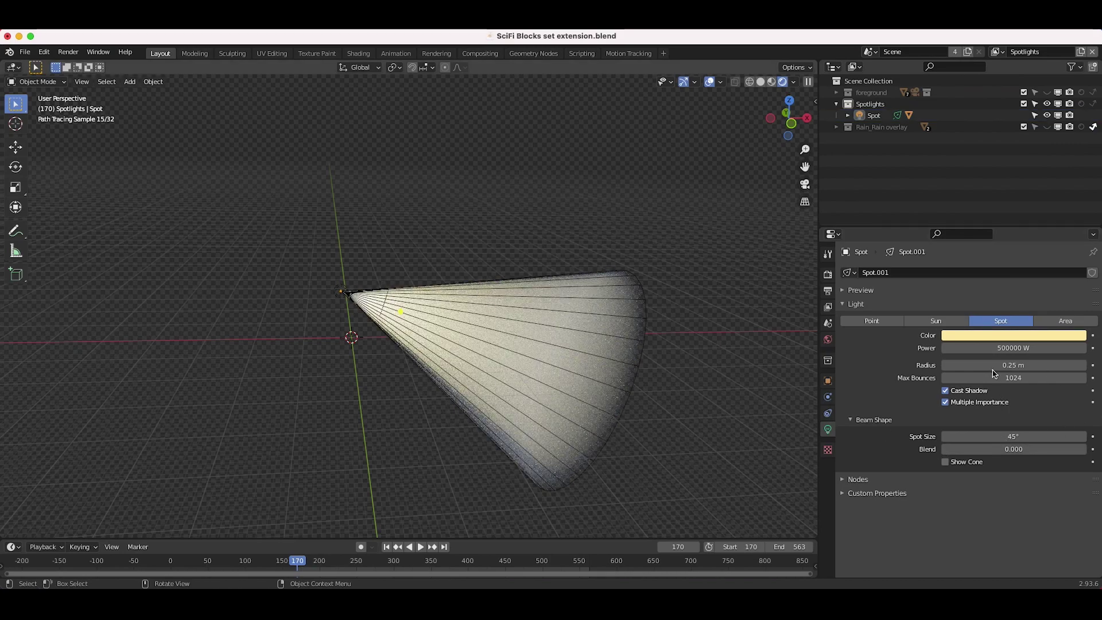
{"action": "left_click_drag", "start_coordinate": [963, 451], "coordinate": [1090, 450]}
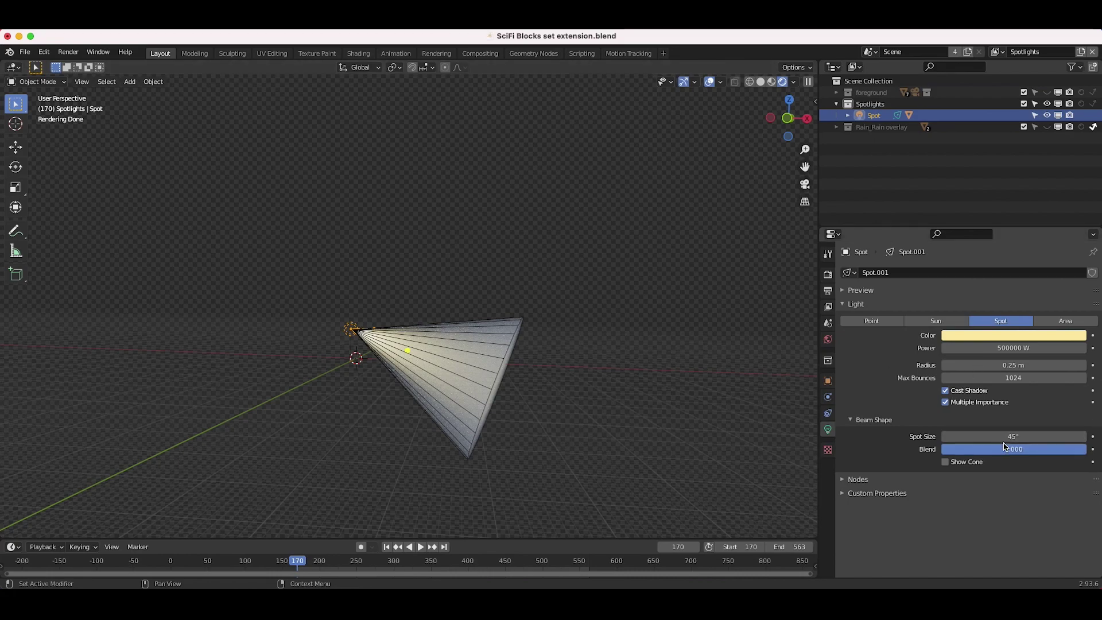
Narrow the spot light's beam by setting its Spot Size to 12°
{"action": "double_click", "coordinate": [1017, 435]}
{"action": "type", "text": "12"}
{"action": "key", "text": "Return"}
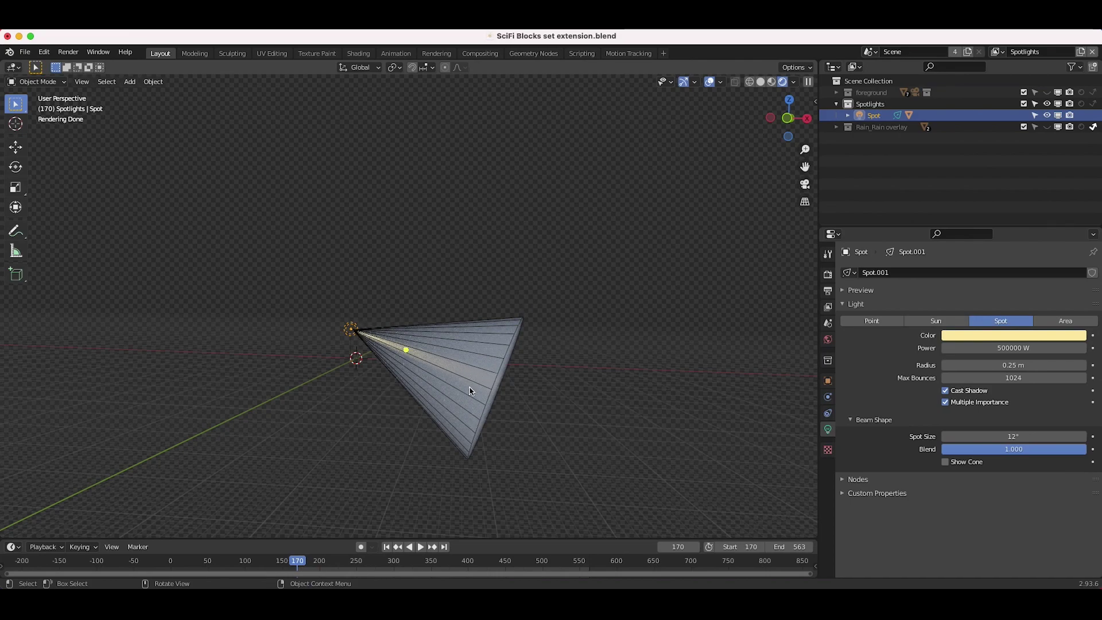
Select the cone and stretch it along its local Z axis by about 5.54
{"action": "left_click", "coordinate": [481, 322]}
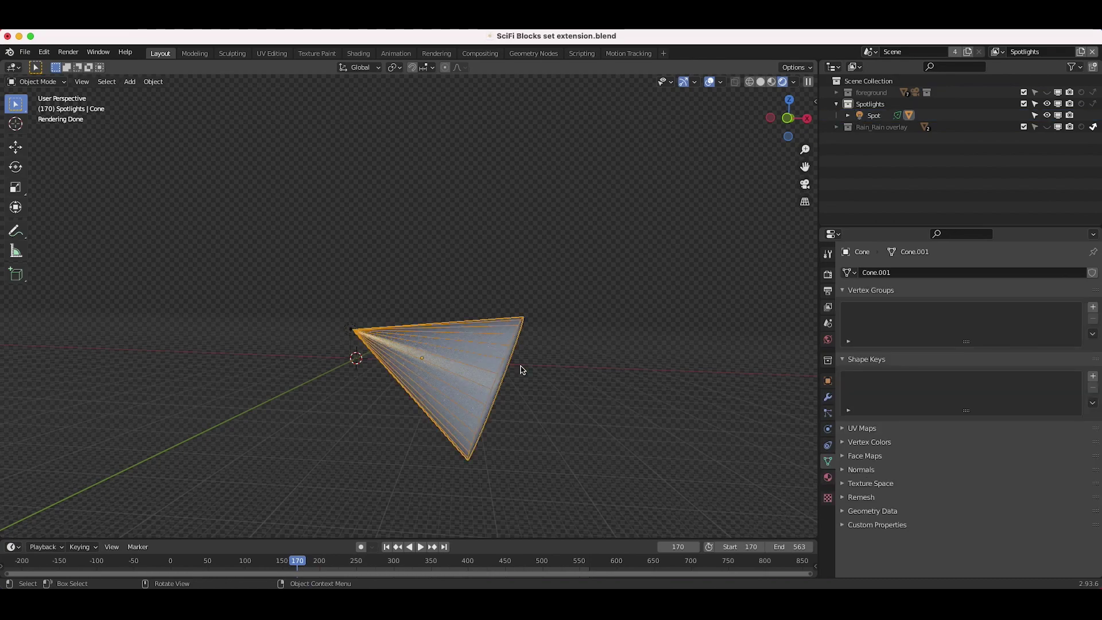
{"action": "key", "text": "s"}
{"action": "key", "text": "z"}
{"action": "key", "text": "z"}
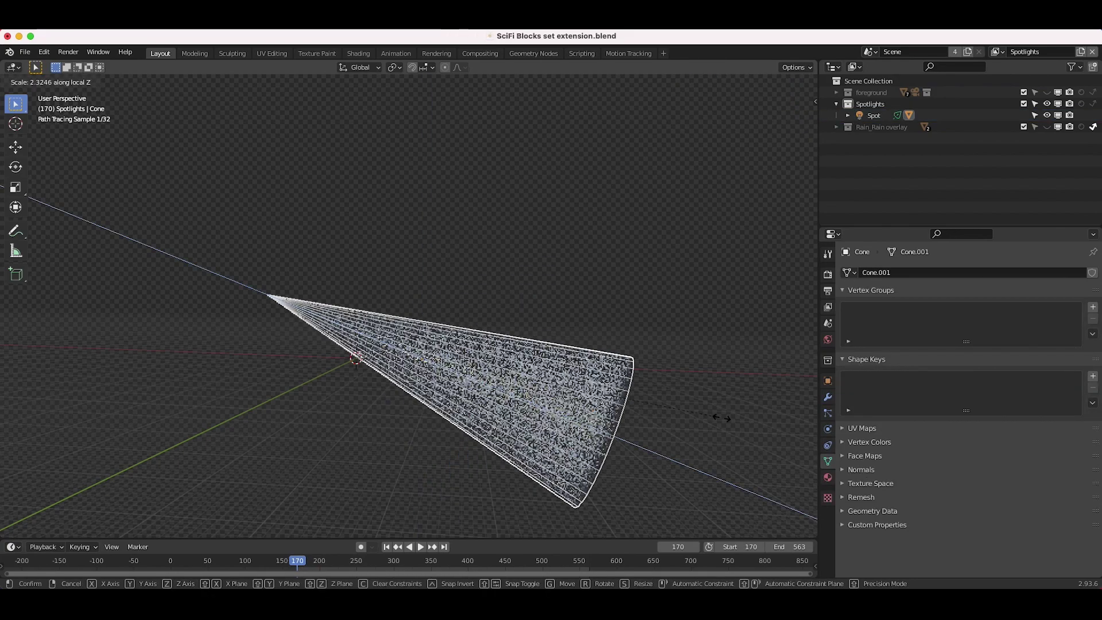
{"action": "left_click", "coordinate": [336, 413]}
Scale the stretched cone down uniformly and move it so its tip sits at the spot light
{"action": "key", "text": "s"}
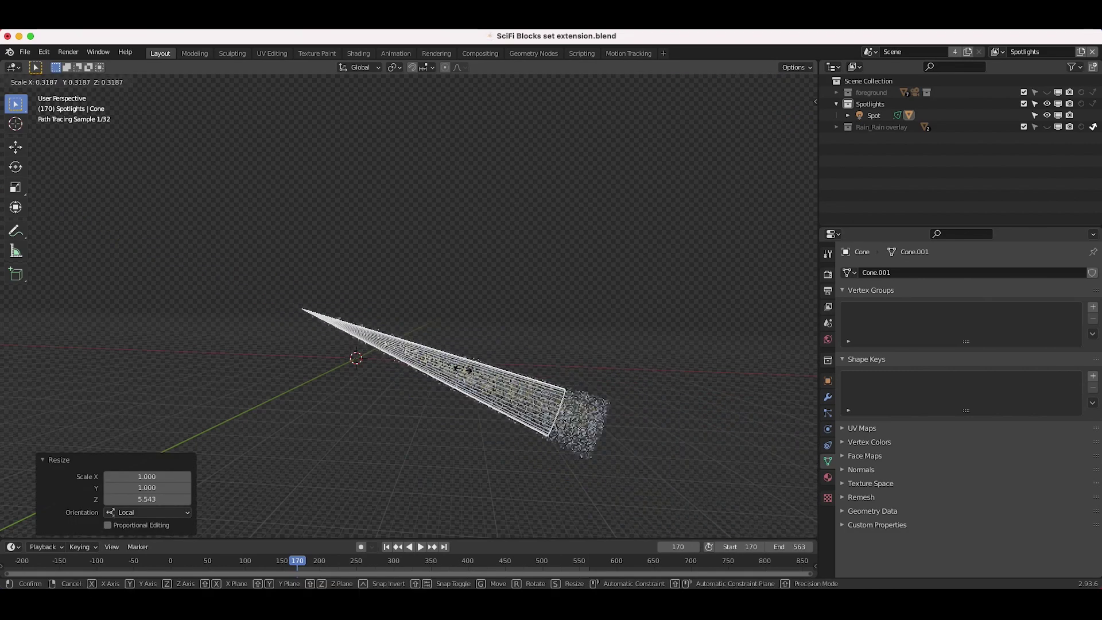
{"action": "left_click", "coordinate": [457, 423]}
{"action": "key", "text": "g"}
{"action": "left_click", "coordinate": [405, 406]}
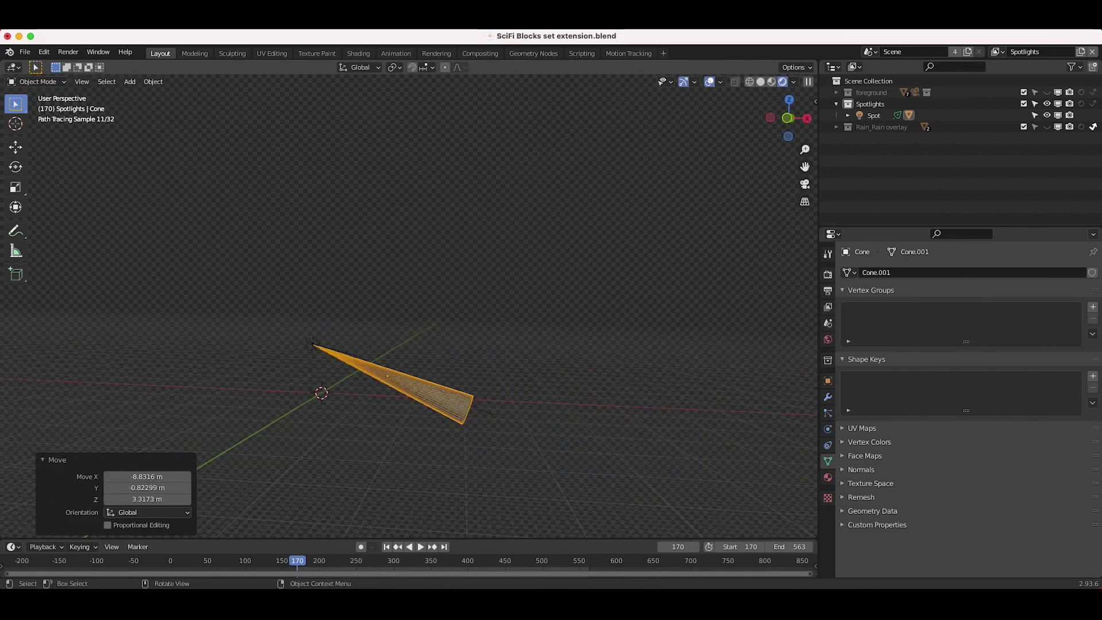
Set the cone's viewport display to Solid, deselect it, and inspect the narrow beam from several angles
{"action": "left_click", "coordinate": [460, 426]}
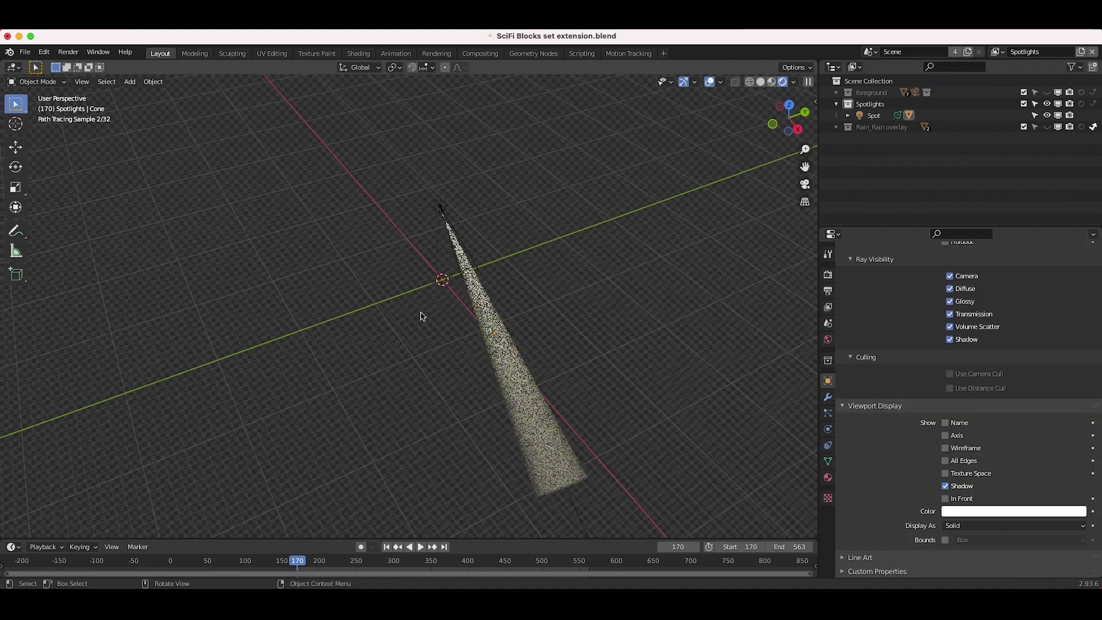
{"action": "middle_click_drag", "start_coordinate": [436, 218], "coordinate": [434, 314]}
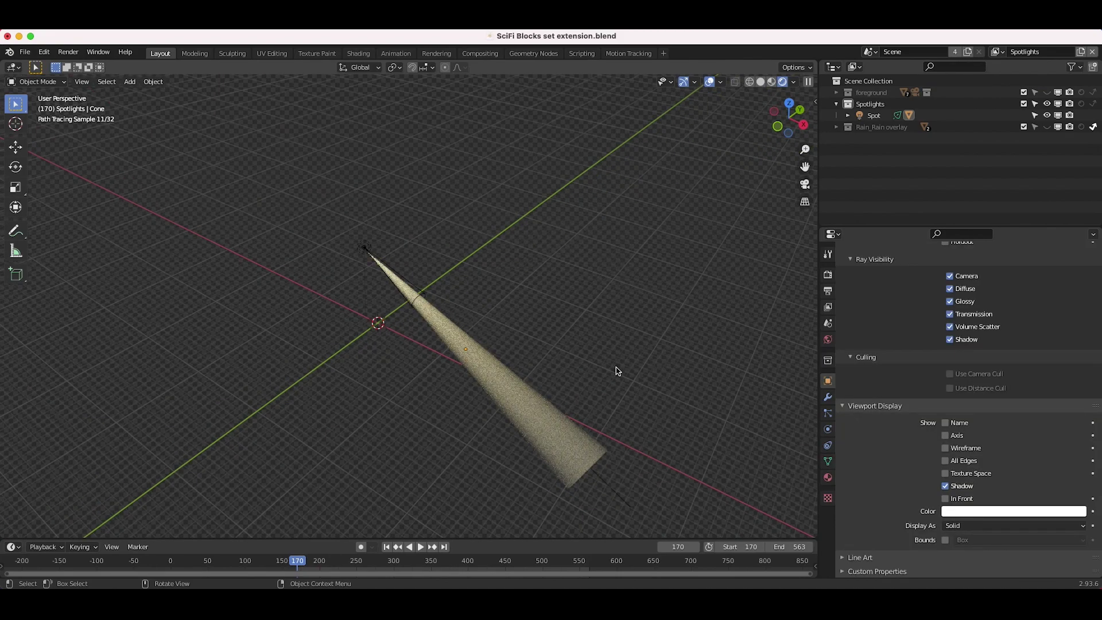
{"action": "middle_click_drag", "start_coordinate": [616, 371], "coordinate": [378, 341]}
{"action": "scroll", "coordinate": [377, 341], "scroll_direction": "down", "scroll_amount": 10}
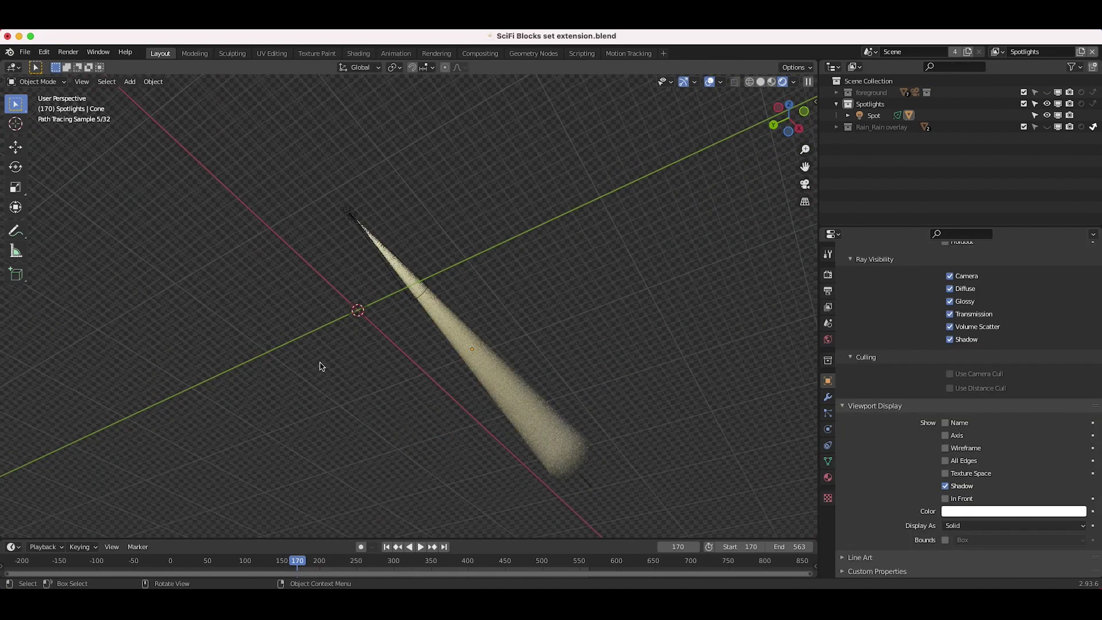
{"action": "middle_click_drag", "start_coordinate": [321, 366], "coordinate": [549, 307]}
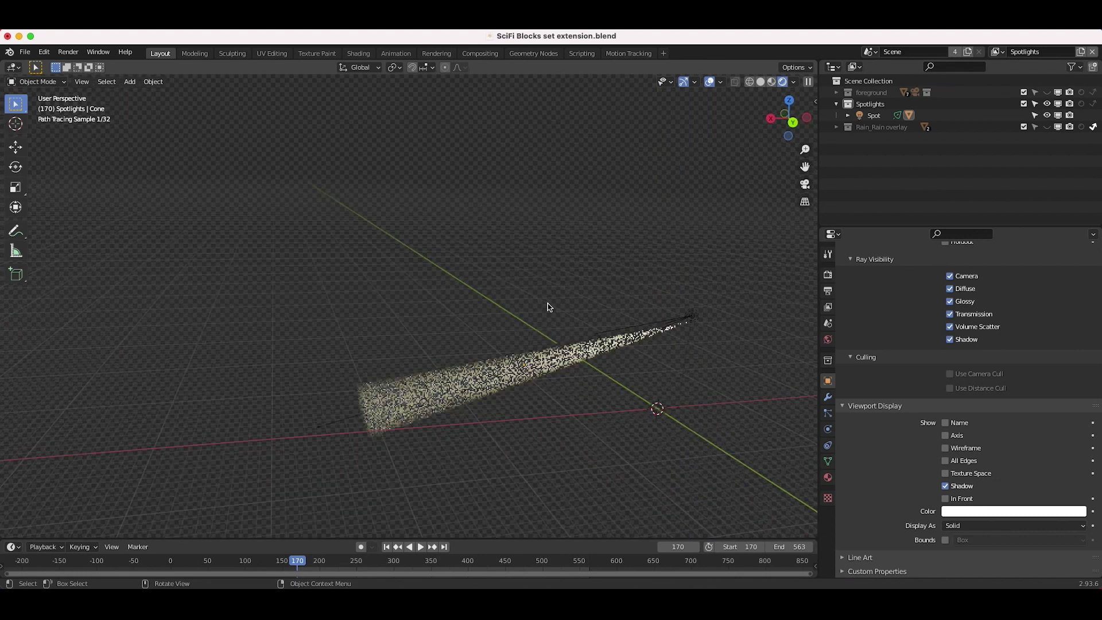